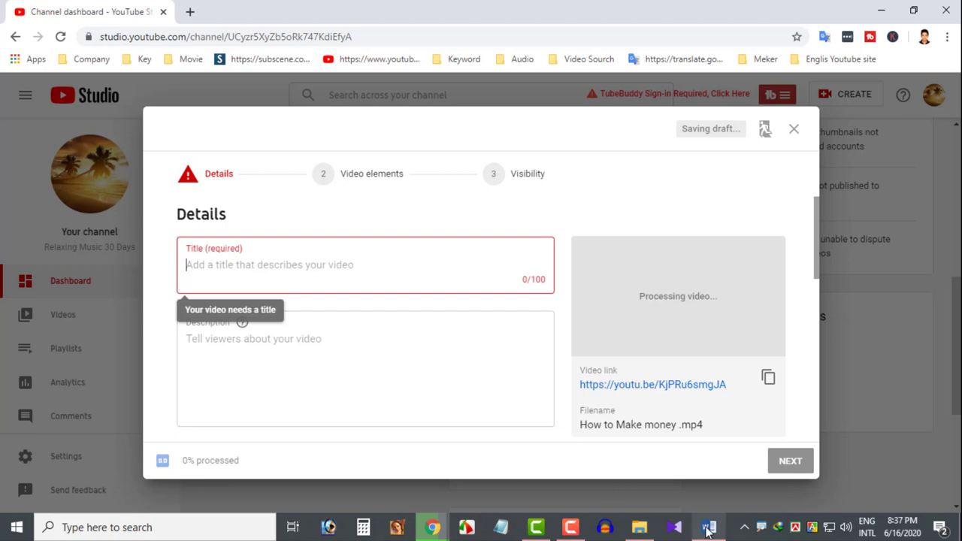
# Copy the title "How to Earn money from online" from the Word document into the video's required Title field.
pyautogui.moveTo(325, 325); pyautogui.dragTo(484, 334)
pyautogui.hotkey('ctrl', 'c')
pyautogui.hotkey('alt', 'Tab')
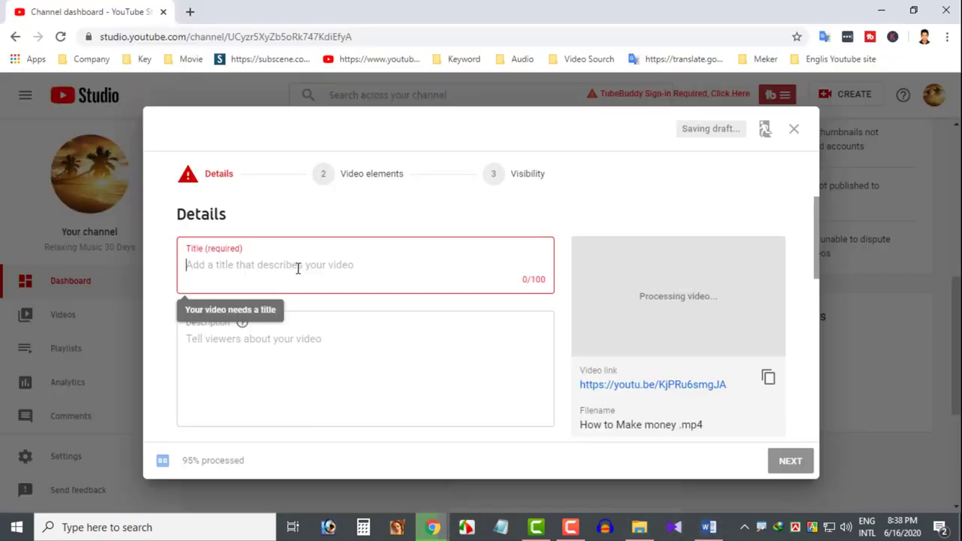
pyautogui.hotkey('ctrl', 'v')
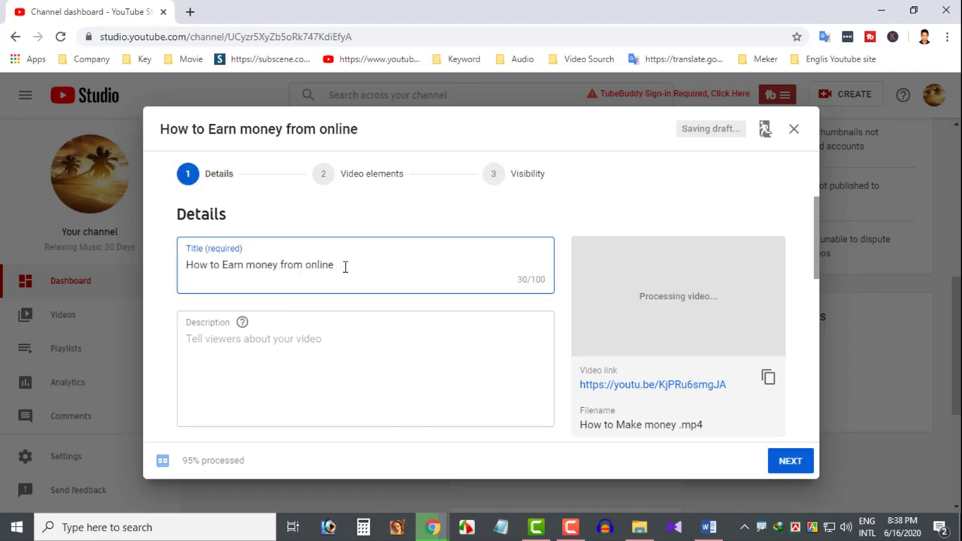
# Open youtube.com in a new browser tab, examine how video titles appear on the home page, and return to the upload form.
pyautogui.click(191, 11)
pyautogui.write('you')
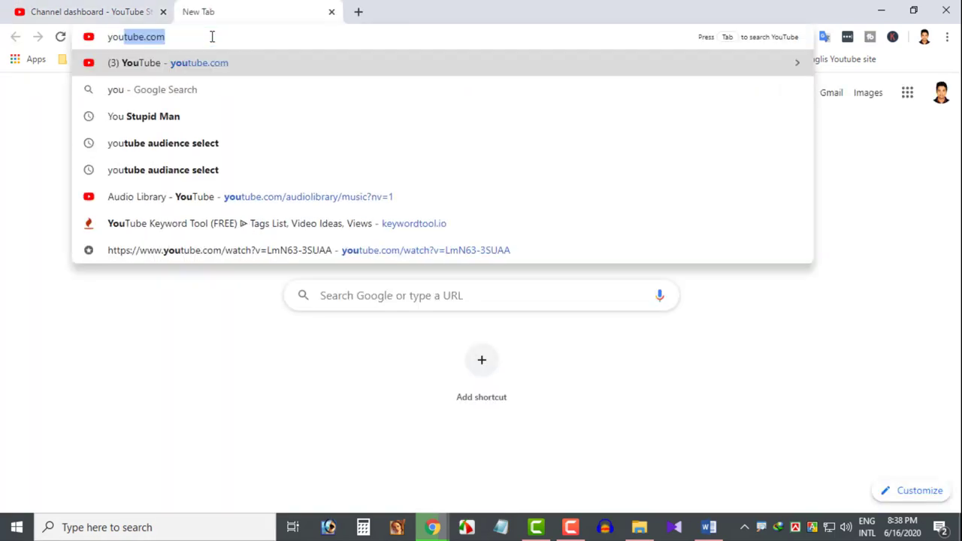
pyautogui.press('Return')
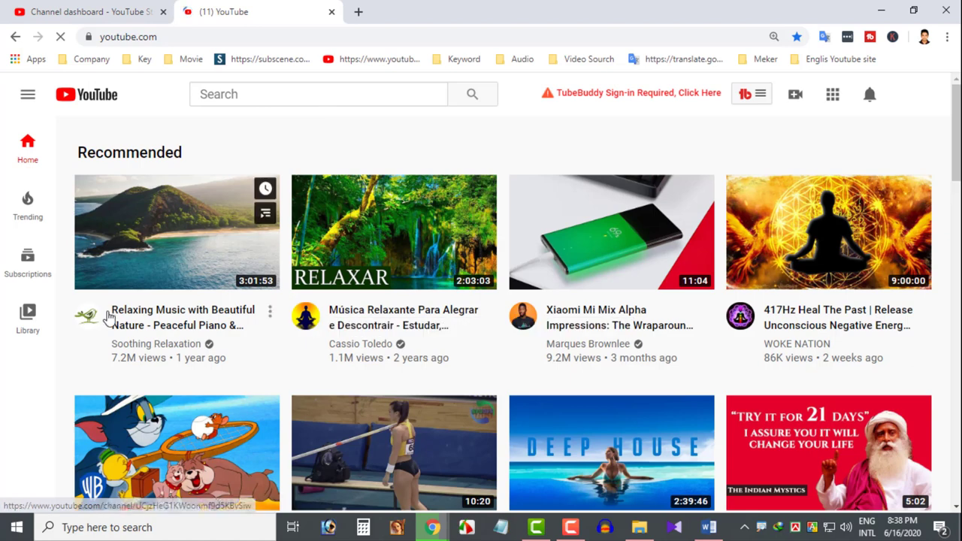
pyautogui.moveTo(108, 316); pyautogui.dragTo(243, 322)
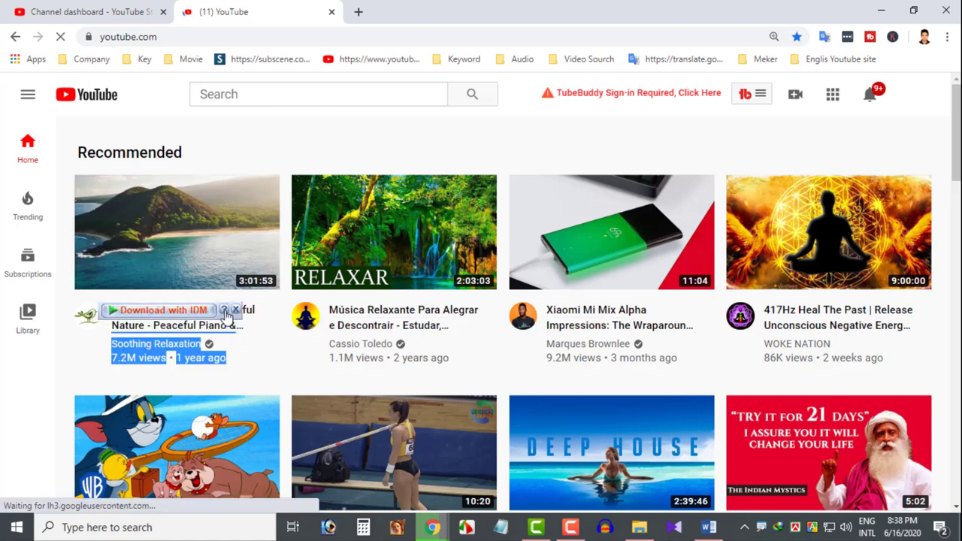
pyautogui.hotkey('ctrl', 'Tab')
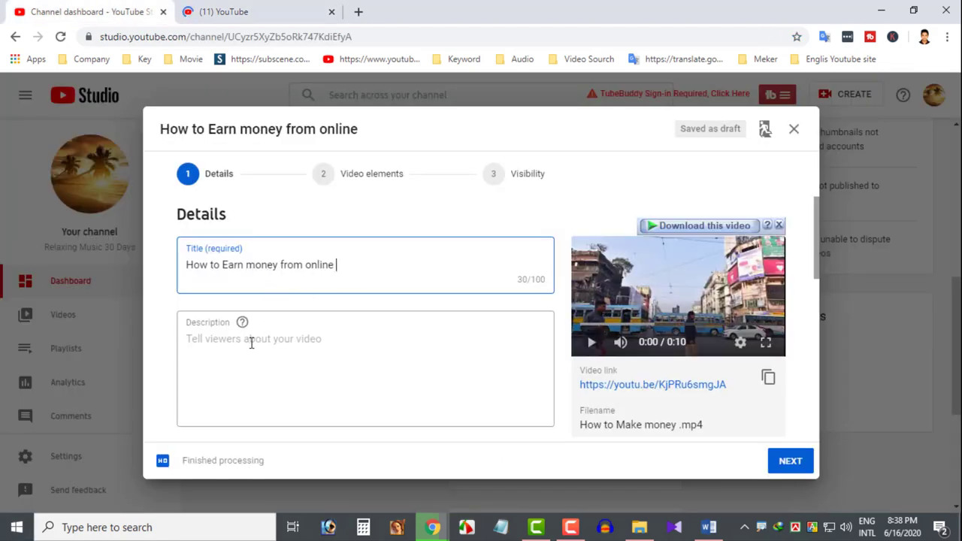
# Copy the description text, from "Today I want to show you" through "Thank you", from the Word document into the video's Description field.
pyautogui.scroll(-1, 251, 343)
pyautogui.click(257, 278)
pyautogui.click(708, 528)
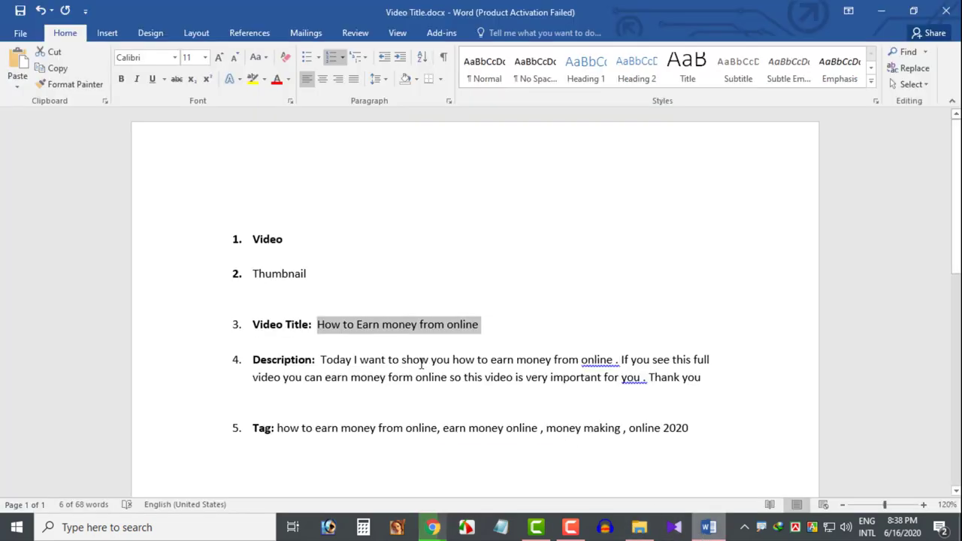
pyautogui.click(332, 360)
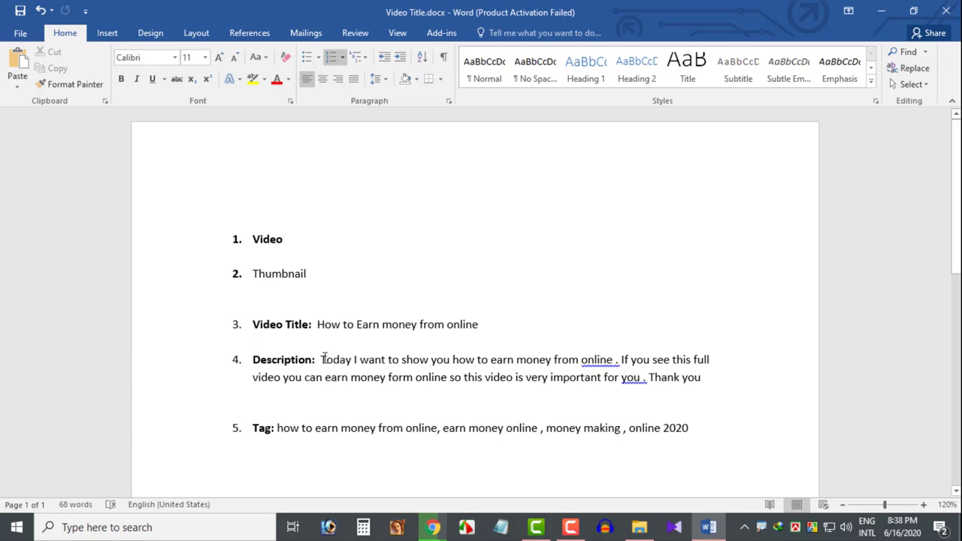
pyautogui.moveTo(322, 360); pyautogui.dragTo(701, 384)
pyautogui.hotkey('ctrl', 'c')
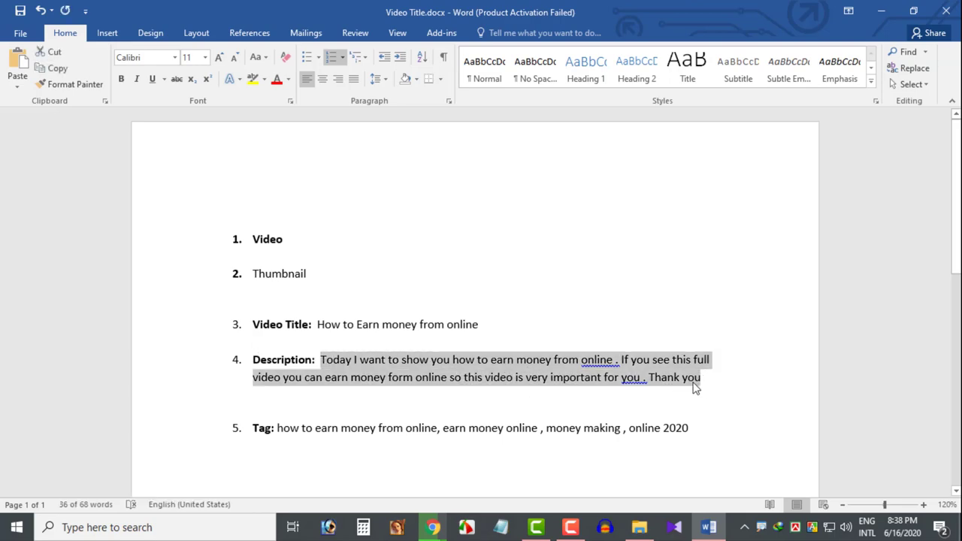
pyautogui.hotkey('alt', 'Tab')
pyautogui.hotkey('ctrl', 'v')
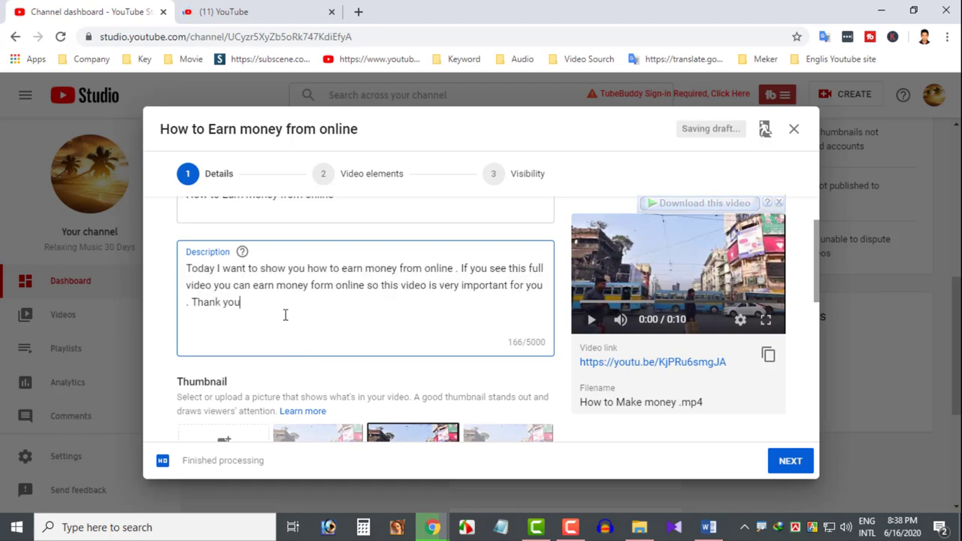
# Upload Thm.jpg from the "How to Make money" folder as the video's custom thumbnail.
pyautogui.scroll(-3, 285, 315)
pyautogui.hotkey('alt', 'Tab')
pyautogui.hotkey('alt', 'Tab')
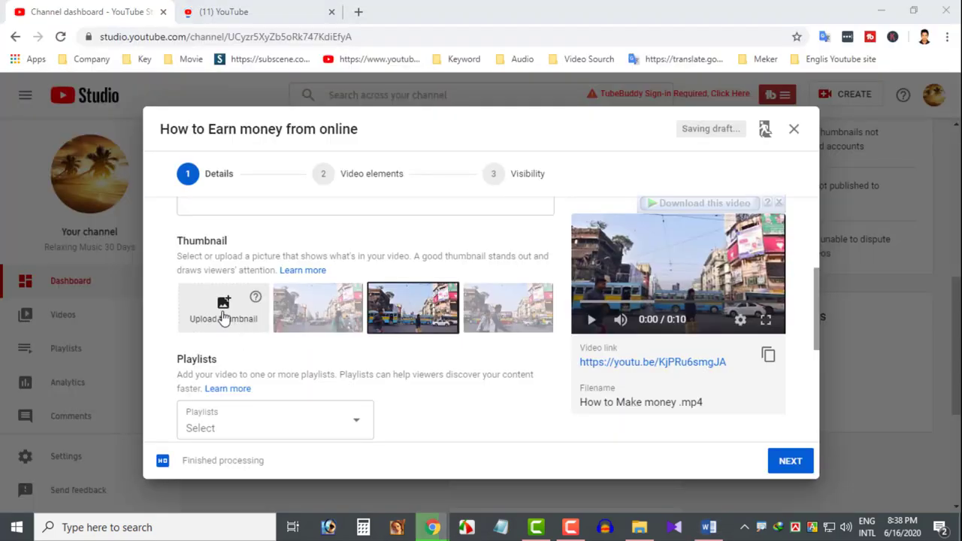
pyautogui.click(224, 318)
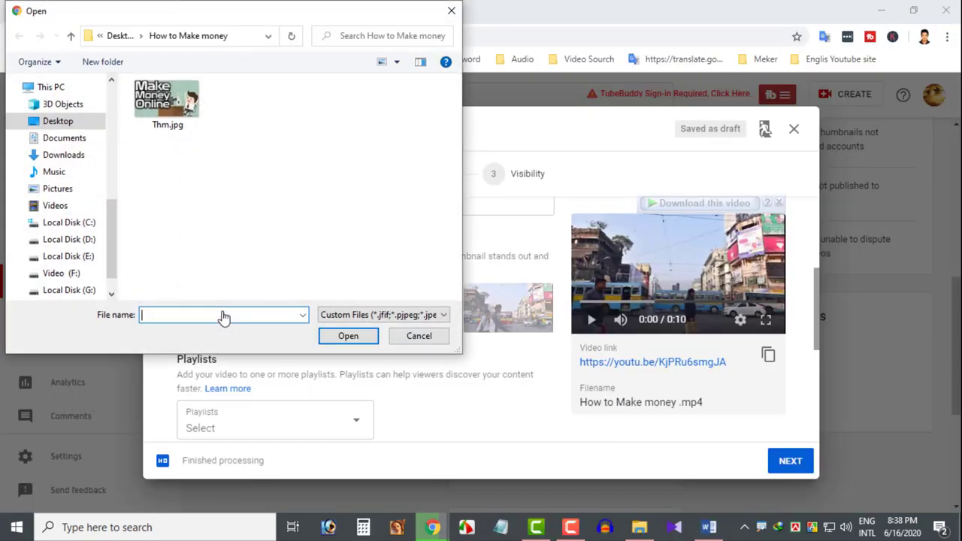
pyautogui.click(181, 117)
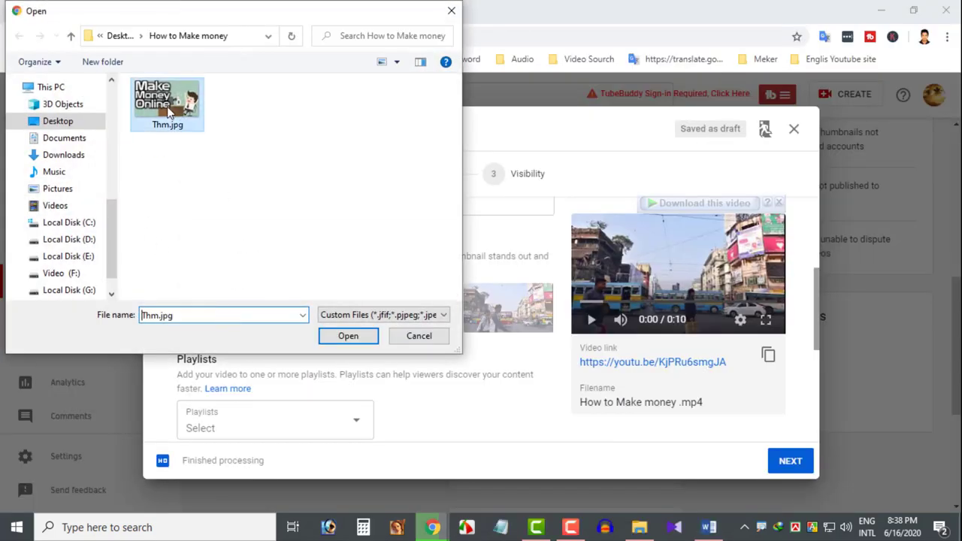
pyautogui.click(344, 336)
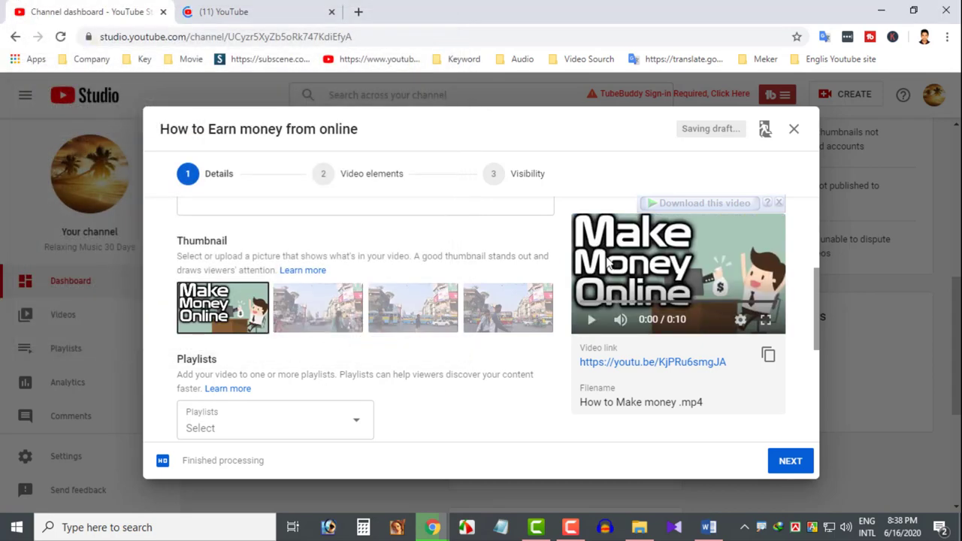
# Create a public playlist titled "Youtube" and add the video to it.
pyautogui.scroll(-2, 630, 280)
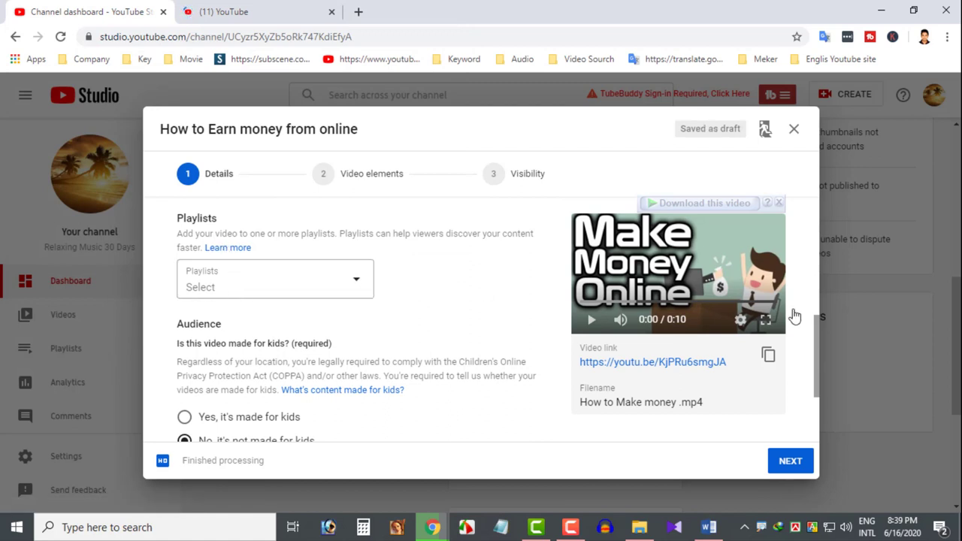
pyautogui.click(300, 288)
pyautogui.click(252, 460)
pyautogui.write('Youtube')
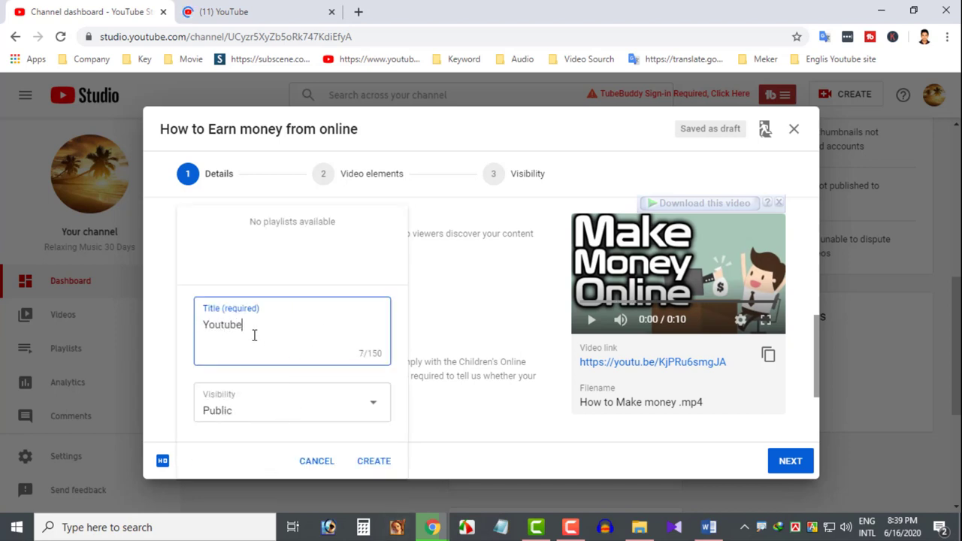
pyautogui.click(367, 462)
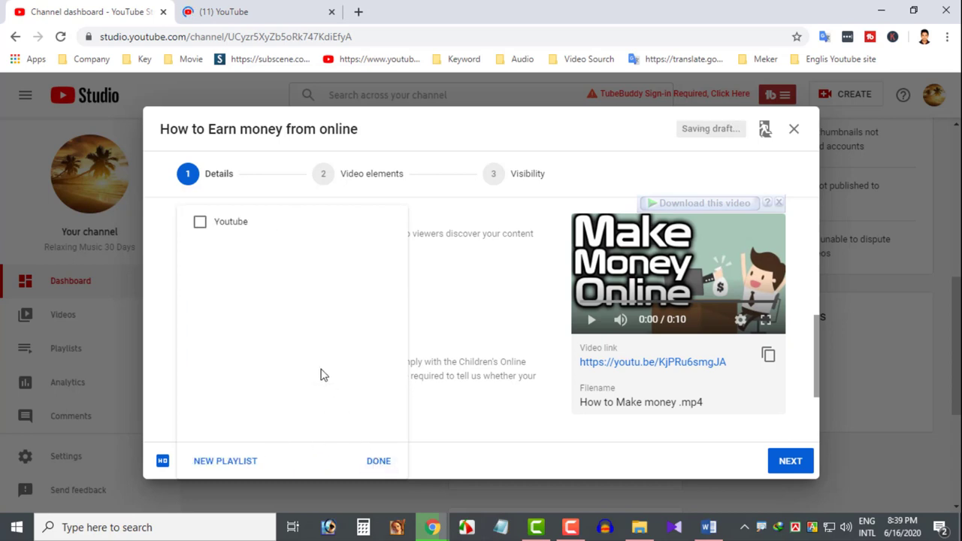
pyautogui.click(223, 224)
pyautogui.click(378, 462)
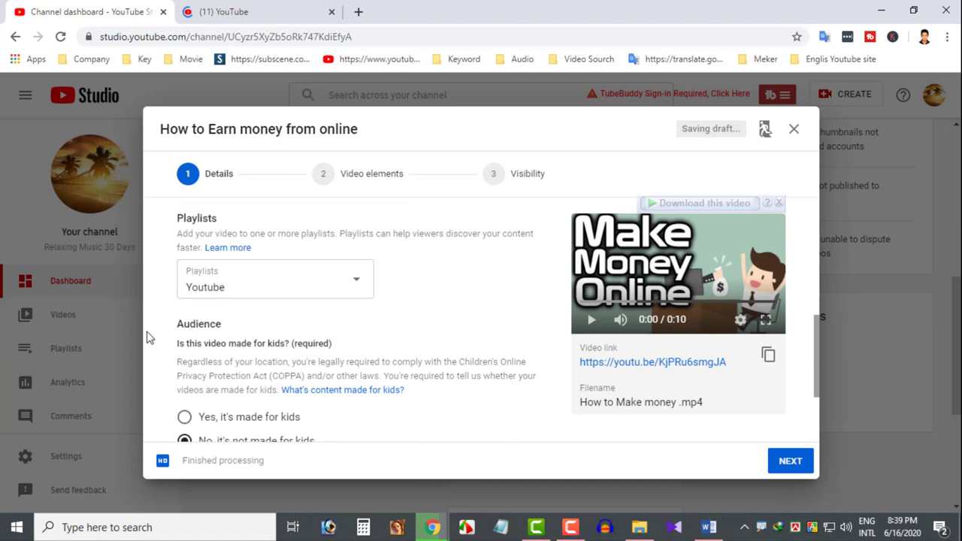
# Review the playlist and made-for-kids settings, and expand the advanced age restriction section to examine its choices.
pyautogui.scroll(-2, 300, 338)
pyautogui.scroll(3, 316, 345)
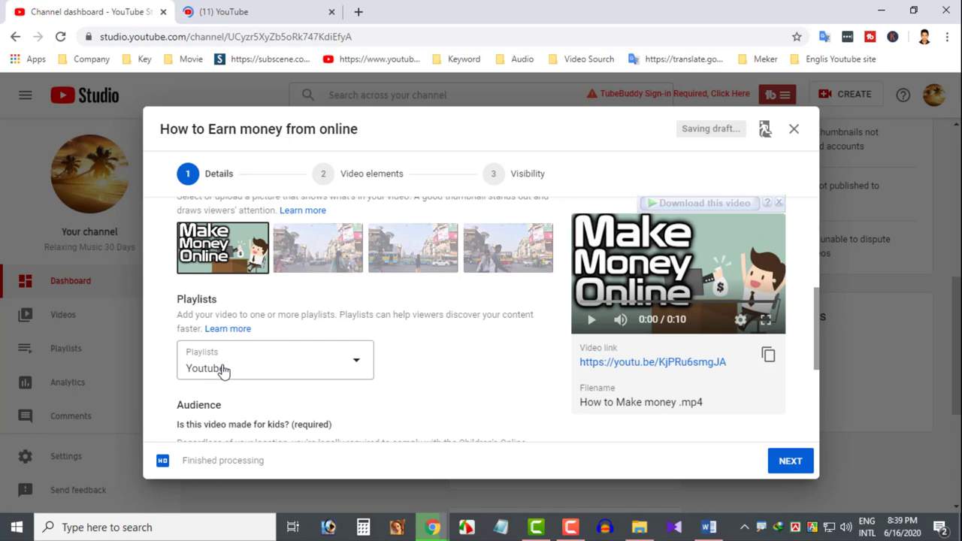
pyautogui.scroll(-2, 222, 370)
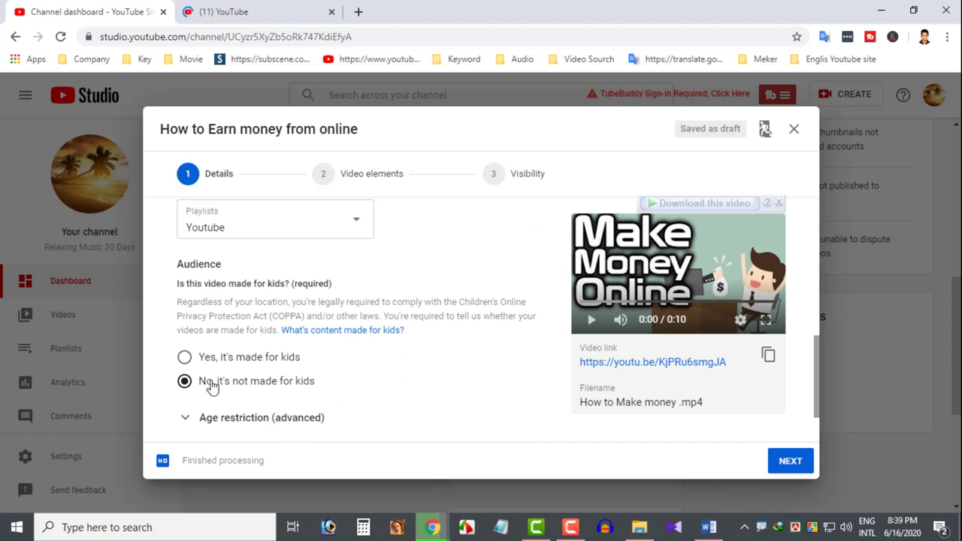
pyautogui.scroll(-1, 229, 398)
pyautogui.click(237, 358)
pyautogui.scroll(-2, 239, 354)
pyautogui.scroll(1, 239, 322)
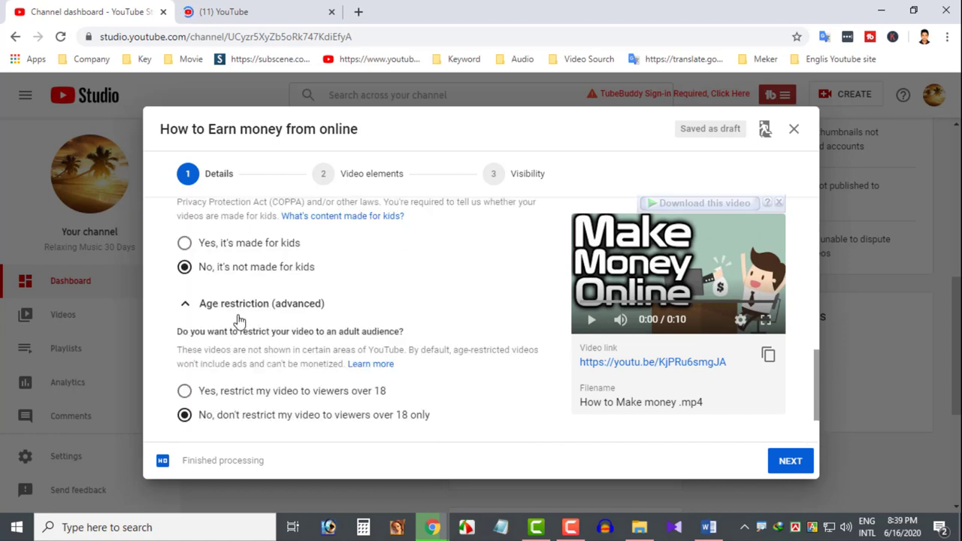
pyautogui.scroll(-1, 235, 418)
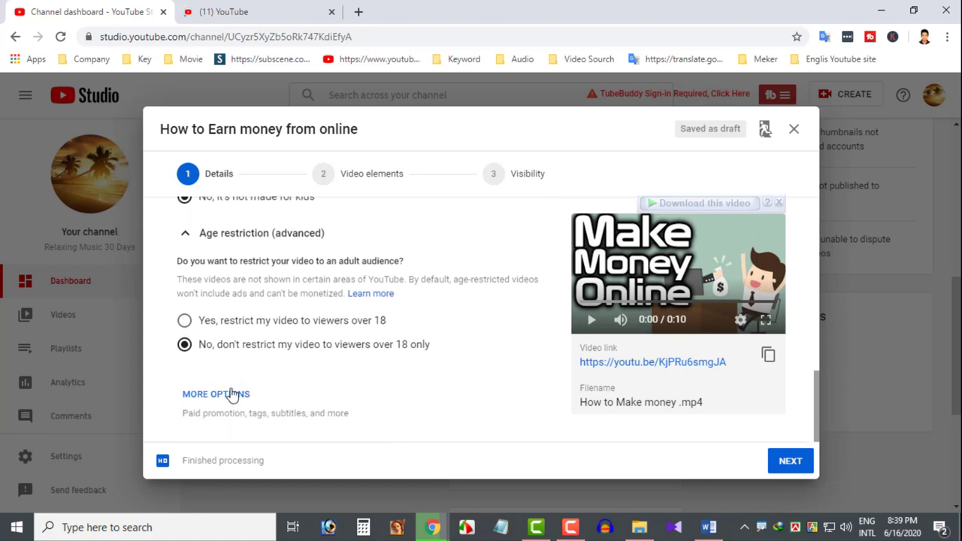
# Reveal the extra options and copy the tags "how to earn money from online, earn money online, money making, online 2020" from the Word document into Tags.
pyautogui.click(233, 395)
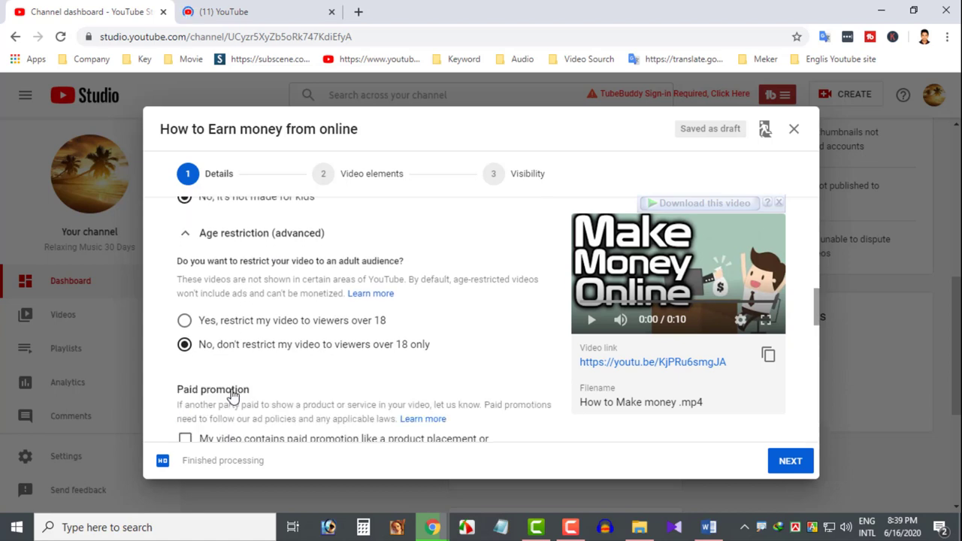
pyautogui.scroll(-2, 226, 392)
pyautogui.scroll(-1, 308, 339)
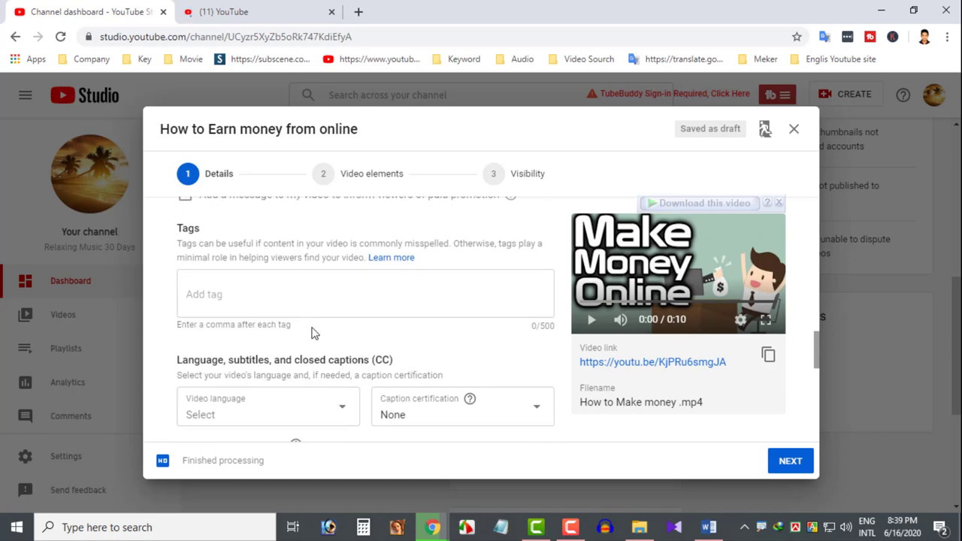
pyautogui.rightClick(261, 364)
pyautogui.click(229, 373)
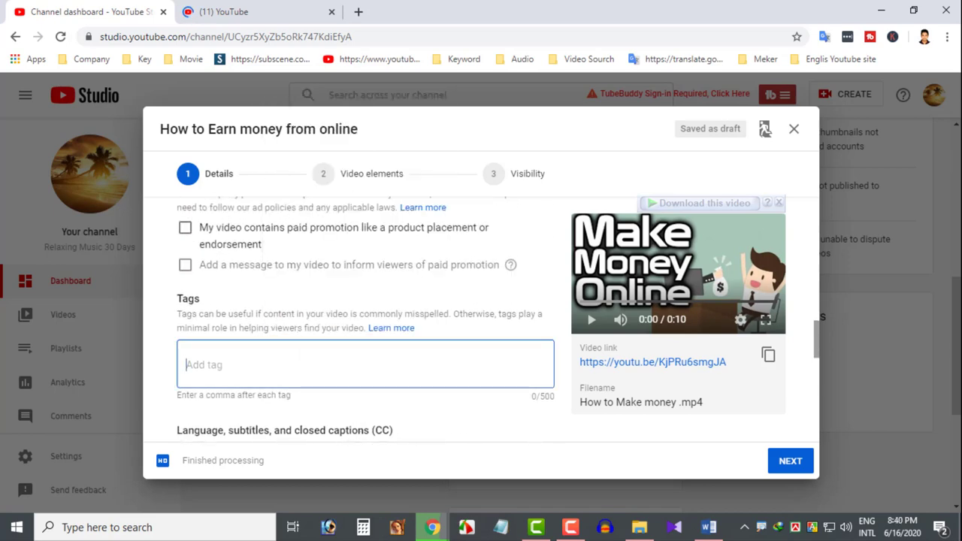
pyautogui.click(709, 527)
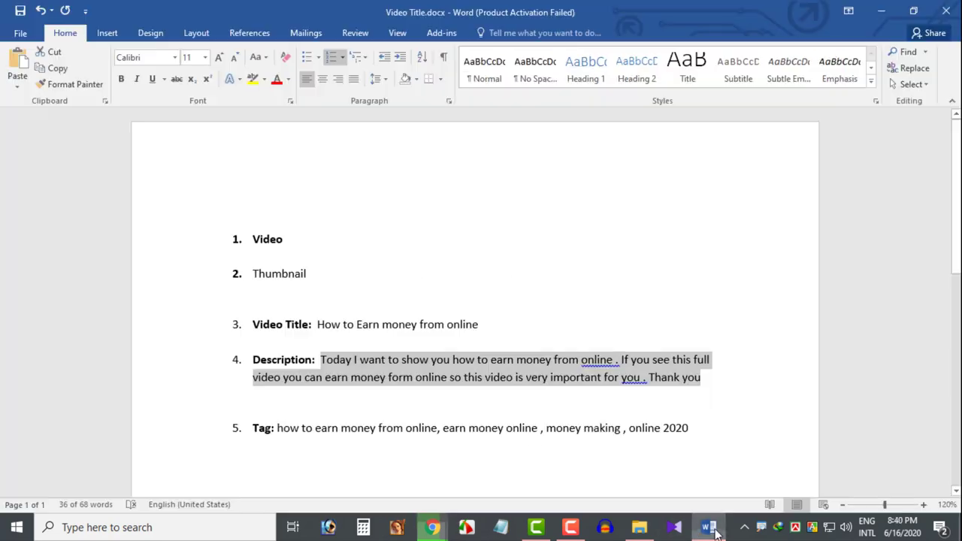
pyautogui.click(367, 418)
pyautogui.moveTo(277, 430); pyautogui.dragTo(692, 433)
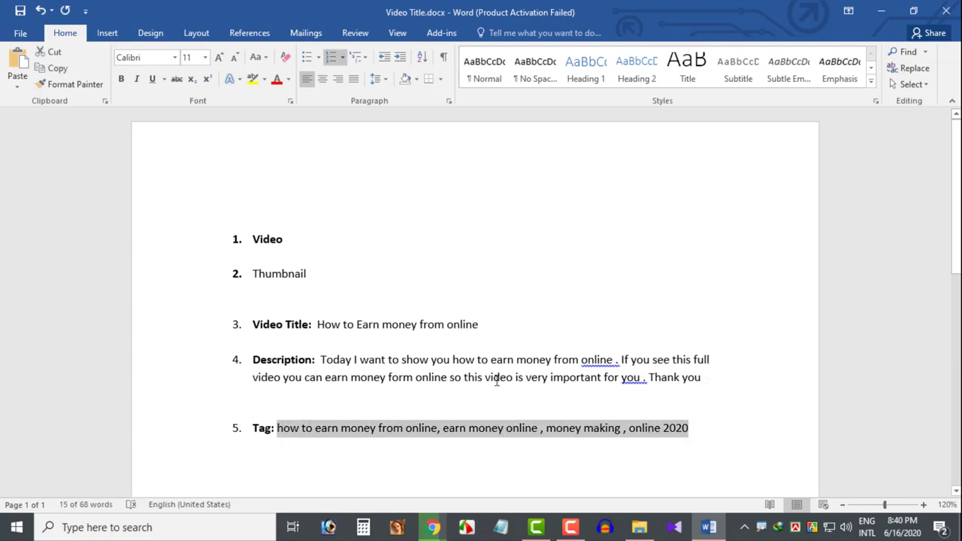
pyautogui.hotkey('alt', 'Tab')
pyautogui.write('how to earn money from online, earn money online, money making, online 2020')
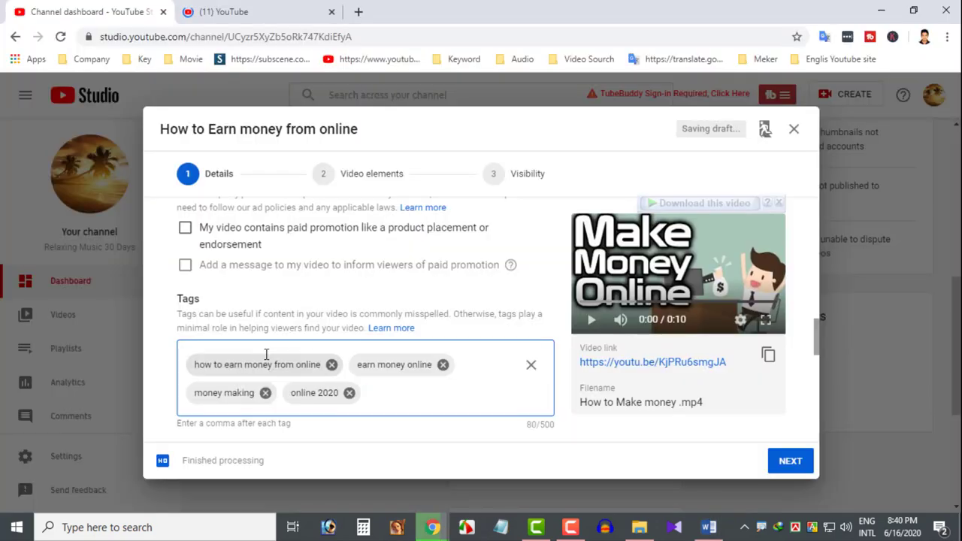
# Check how commas separate the tags in the Word document, and return to the upload form.
pyautogui.hotkey('alt', 'Tab')
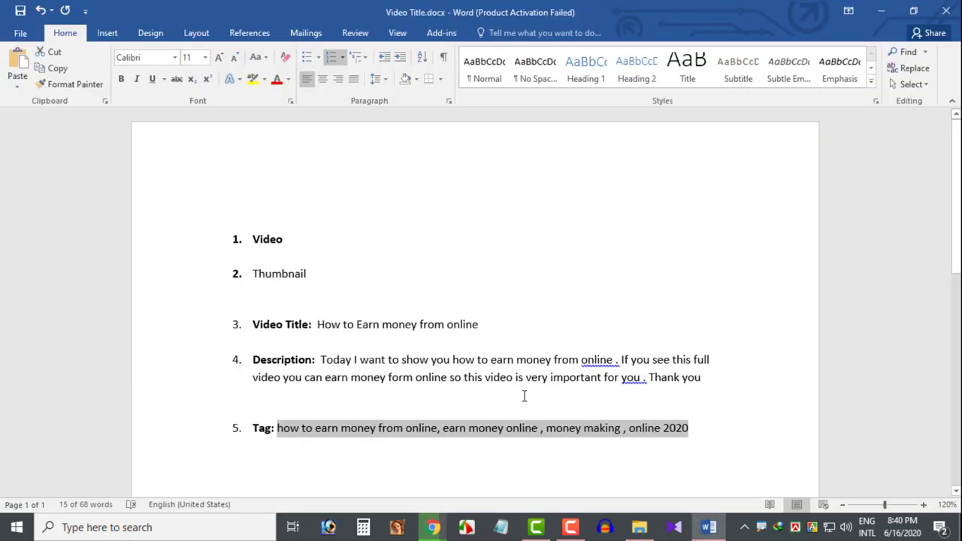
pyautogui.click(376, 429)
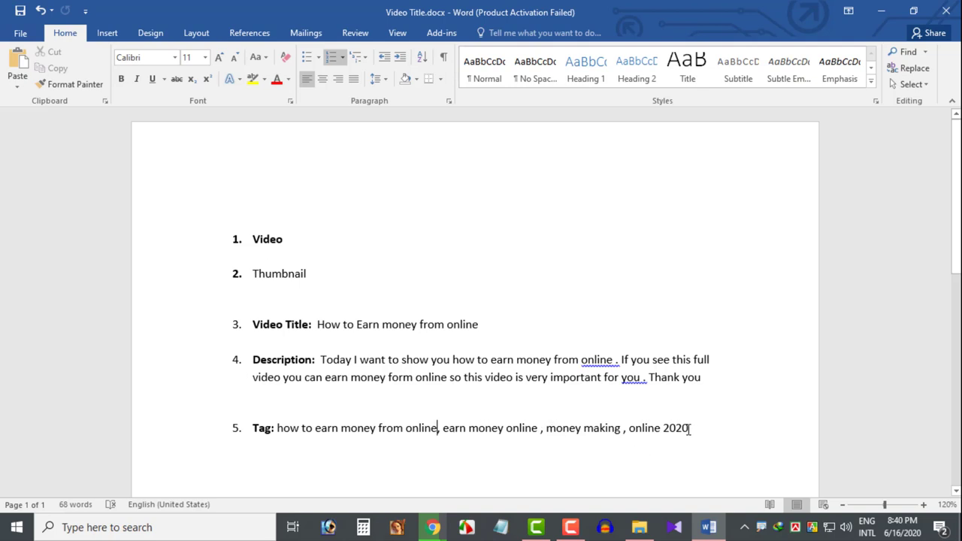
pyautogui.hotkey('alt', 'Tab')
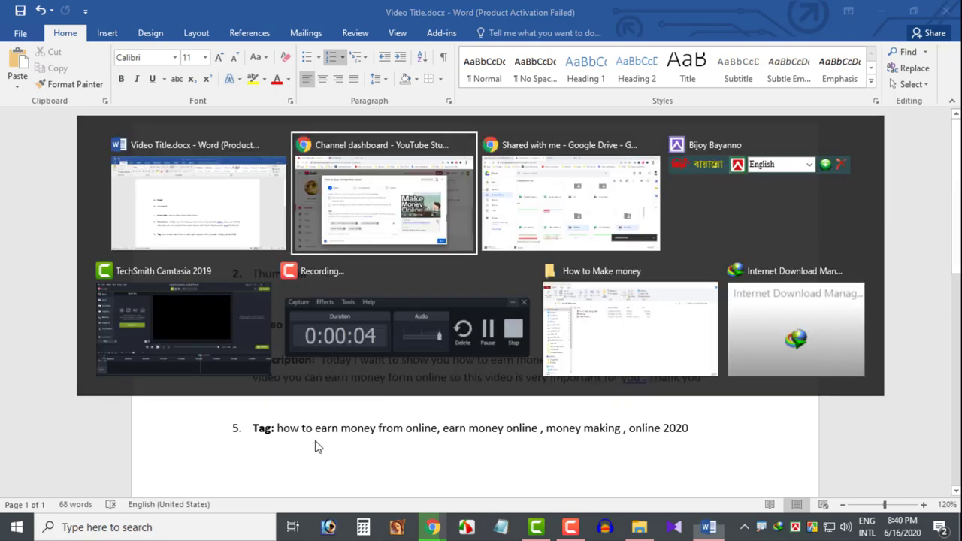
# Set the video language to Bangla in the language and subtitles section.
pyautogui.scroll(-3, 381, 393)
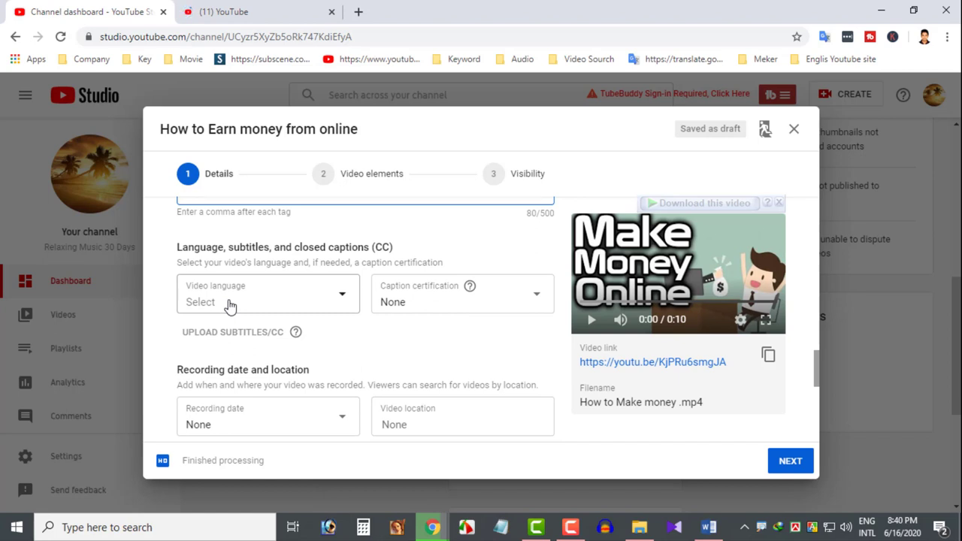
pyautogui.click(230, 305)
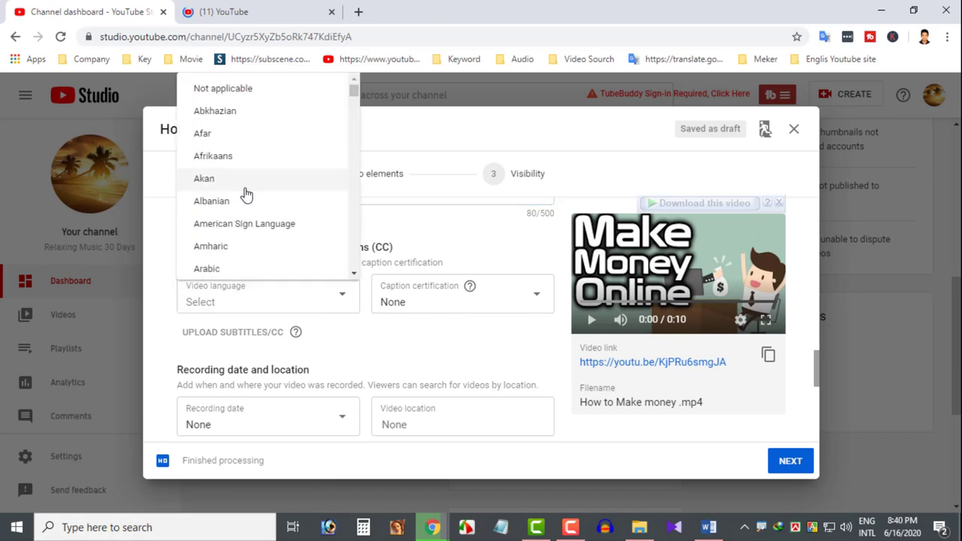
pyautogui.scroll(-3, 237, 202)
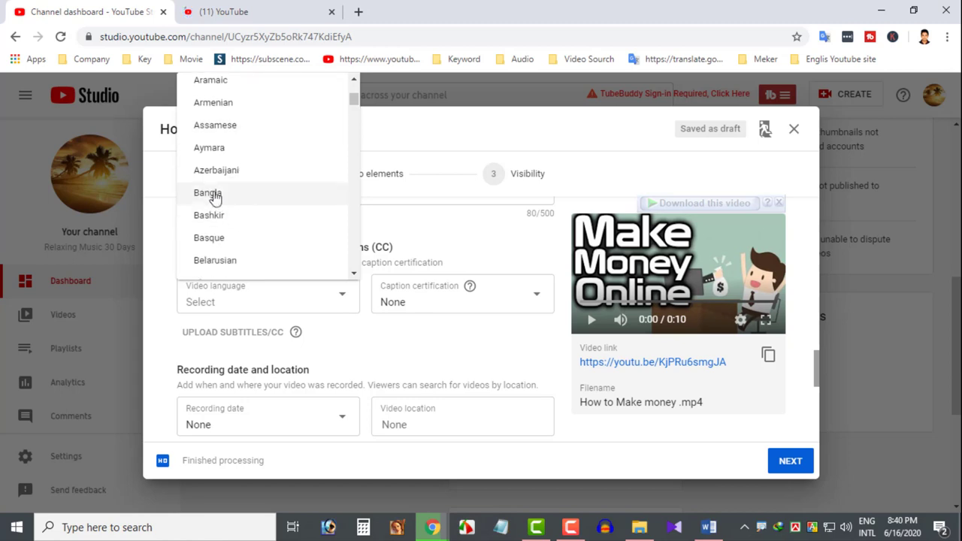
pyautogui.click(218, 197)
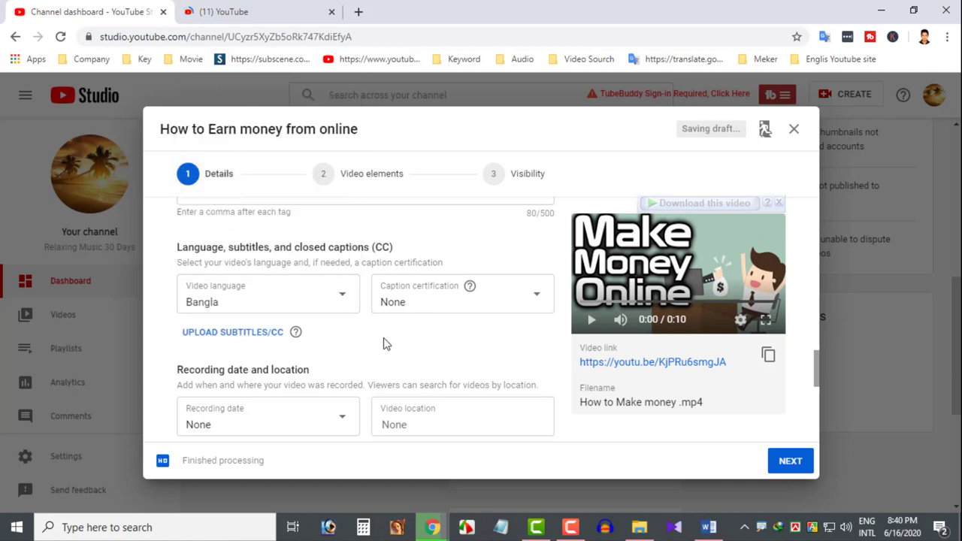
# Keep the caption certification at None and set the recording date to Jun 16, 2020.
pyautogui.click(411, 303)
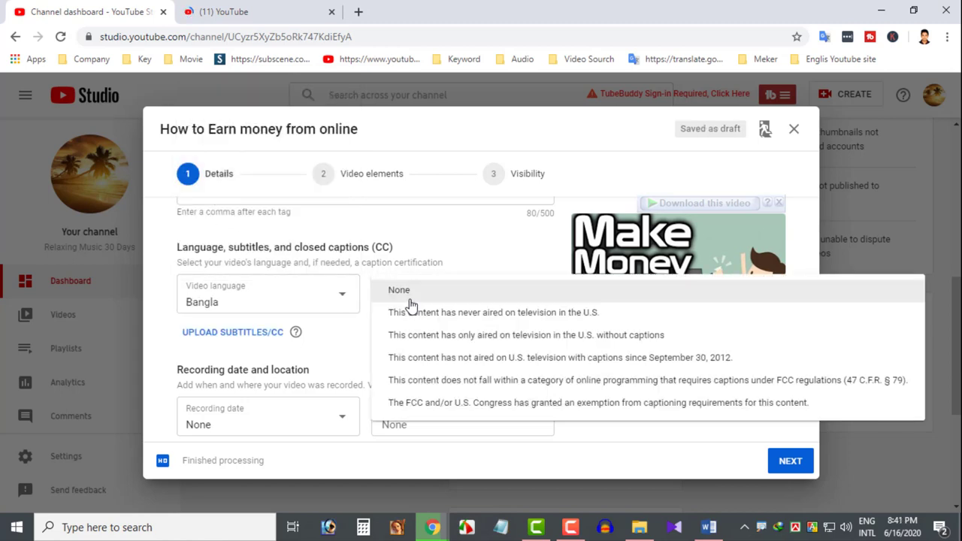
pyautogui.click(411, 299)
pyautogui.scroll(-1, 278, 344)
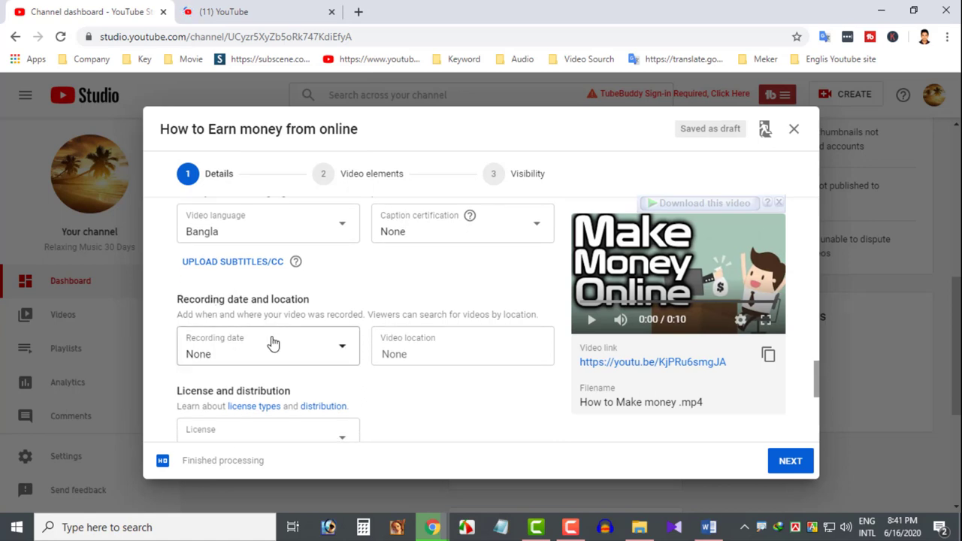
pyautogui.click(263, 351)
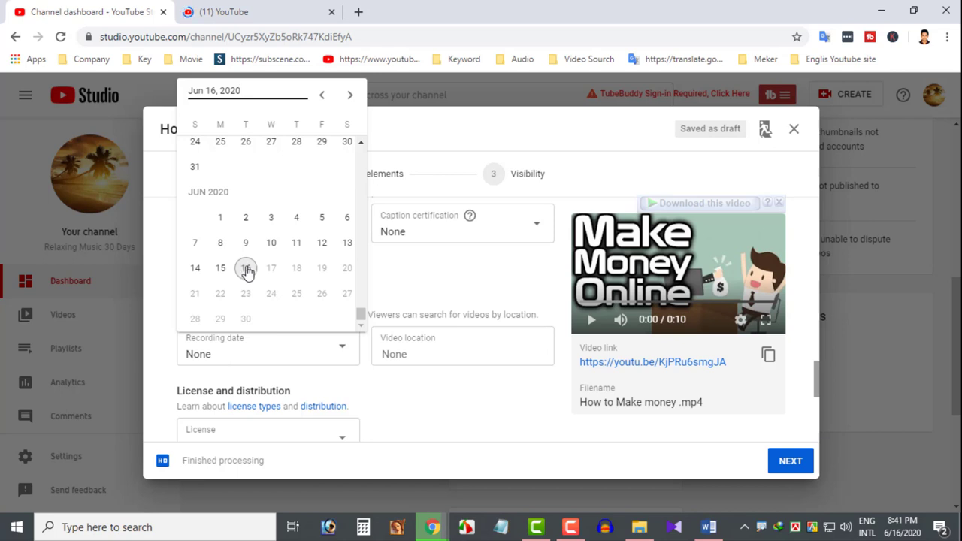
pyautogui.click(246, 268)
# Search for "Bangla" as the video location and choose Bangladesh.
pyautogui.click(423, 346)
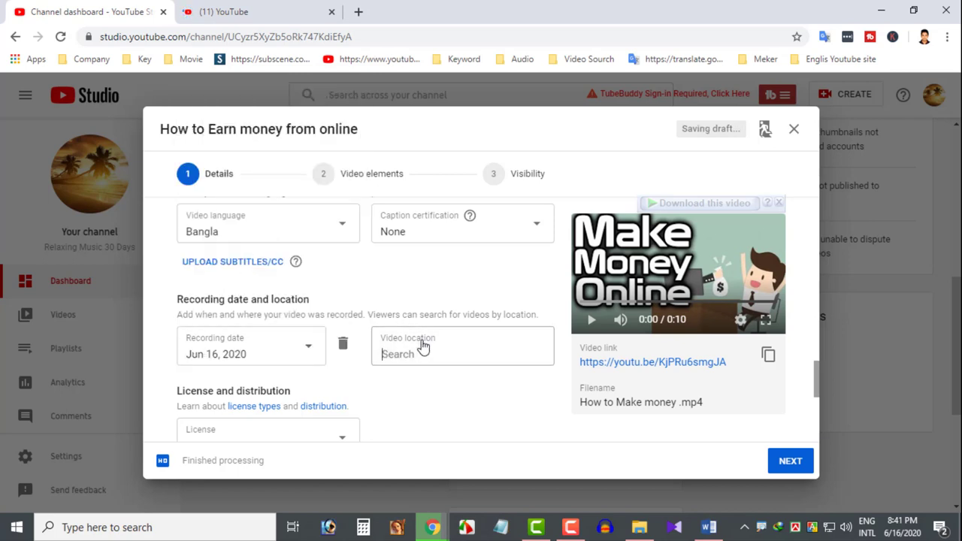
pyautogui.write('Bangla')
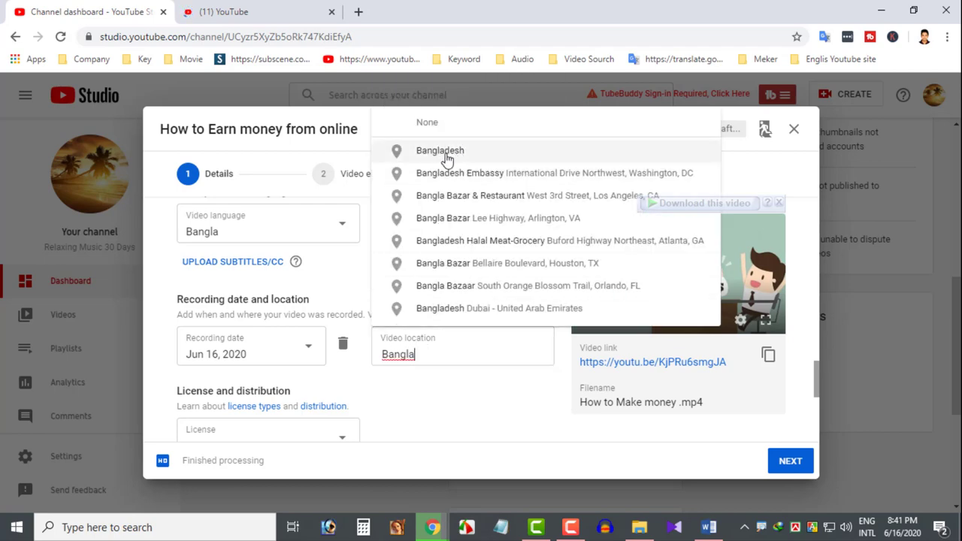
pyautogui.click(441, 155)
# Turn off embedding for the video, look at the YouTube home page, and return to the upload form.
pyautogui.scroll(-2, 297, 367)
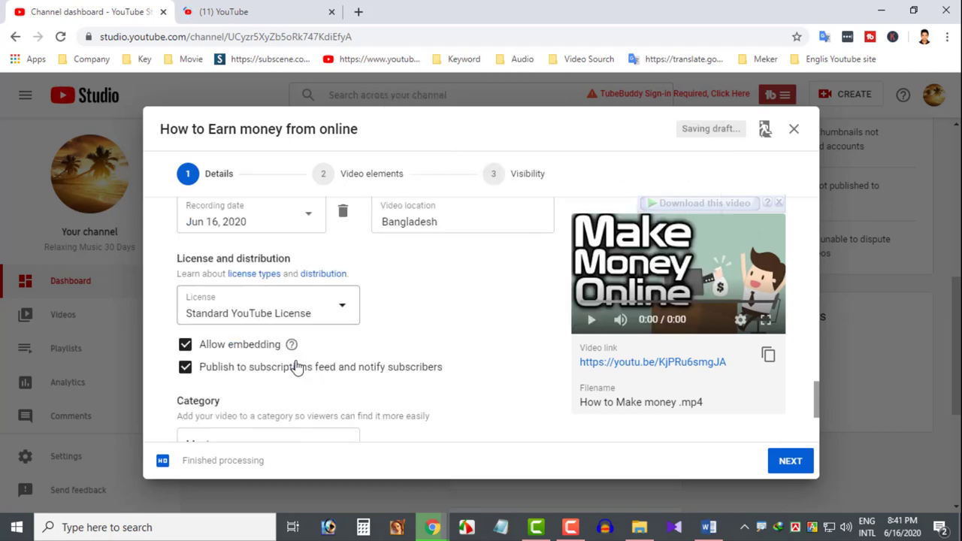
pyautogui.click(186, 340)
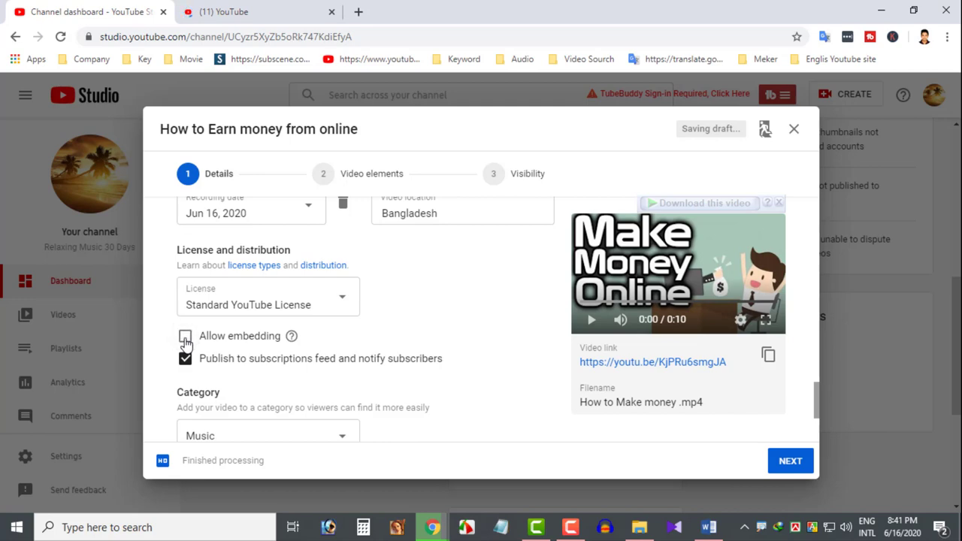
pyautogui.click(240, 11)
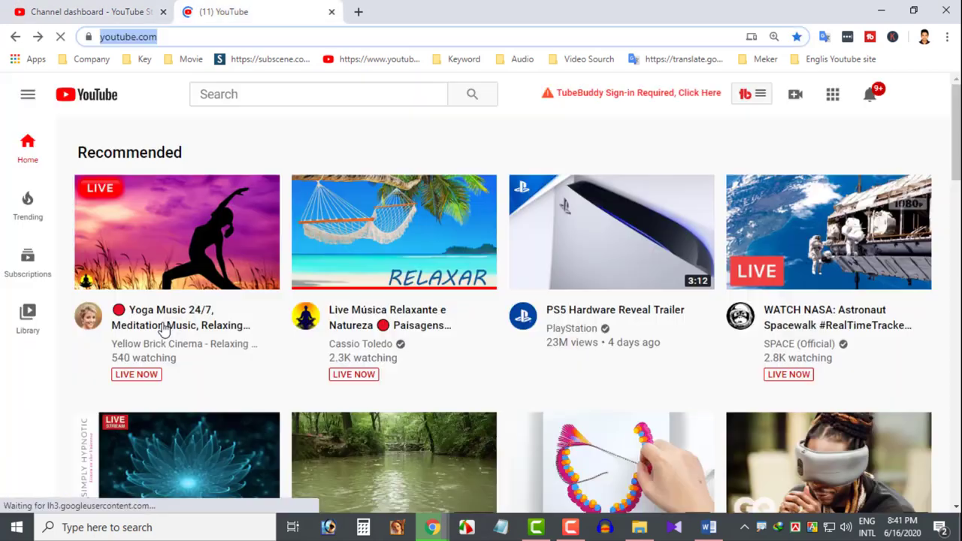
pyautogui.click(105, 7)
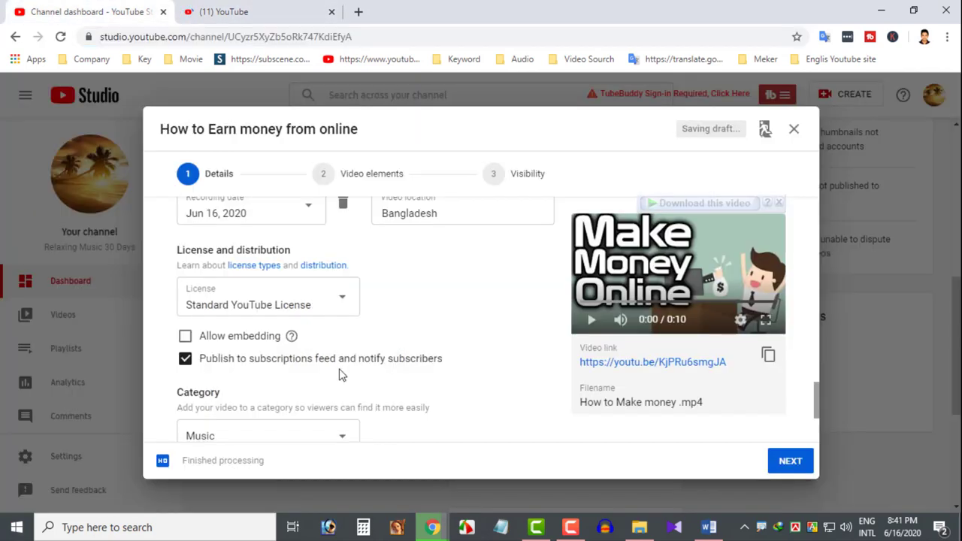
# Set the video category to Education.
pyautogui.scroll(-3, 339, 371)
pyautogui.scroll(1, 248, 261)
pyautogui.scroll(1, 249, 261)
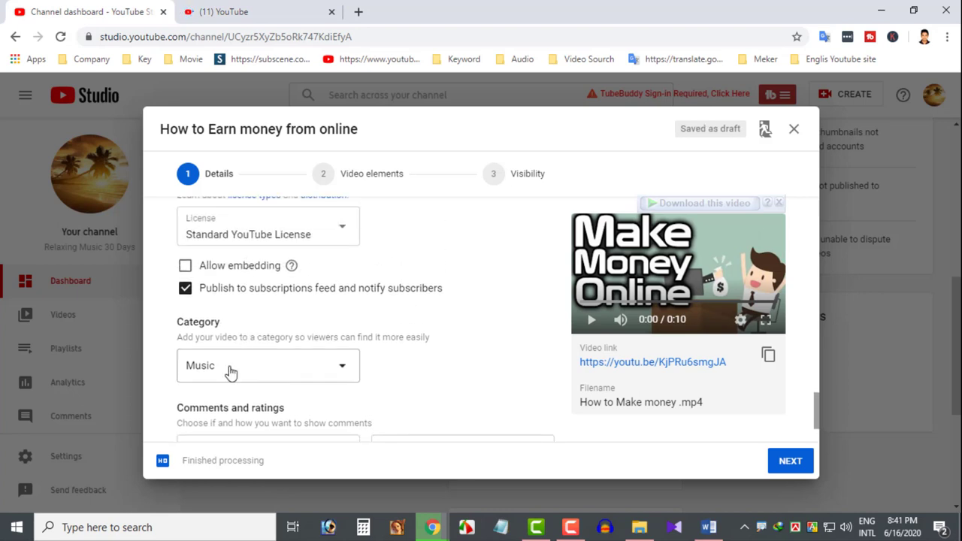
pyautogui.click(231, 370)
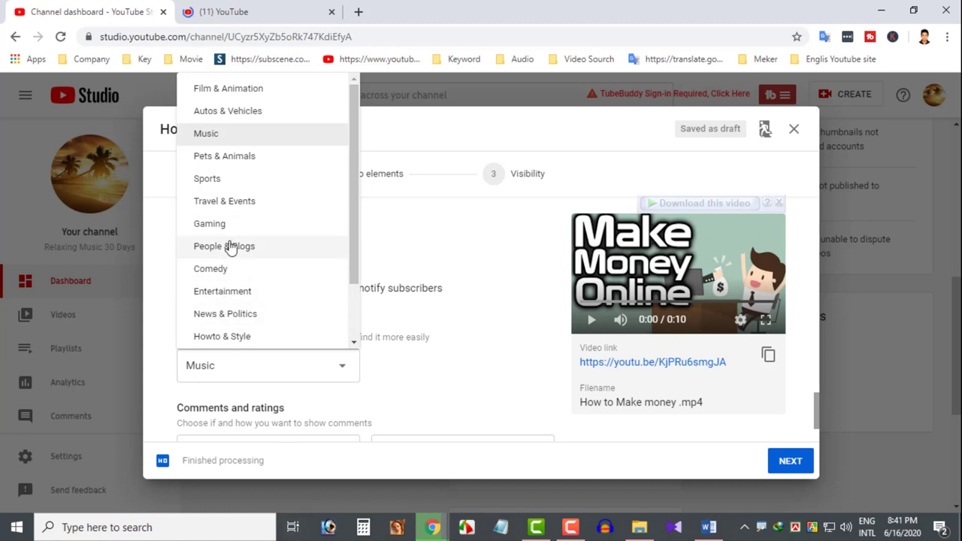
pyautogui.scroll(-2, 230, 266)
pyautogui.click(221, 285)
# Set the comment visibility to allow all comments on the video.
pyautogui.scroll(-1, 267, 427)
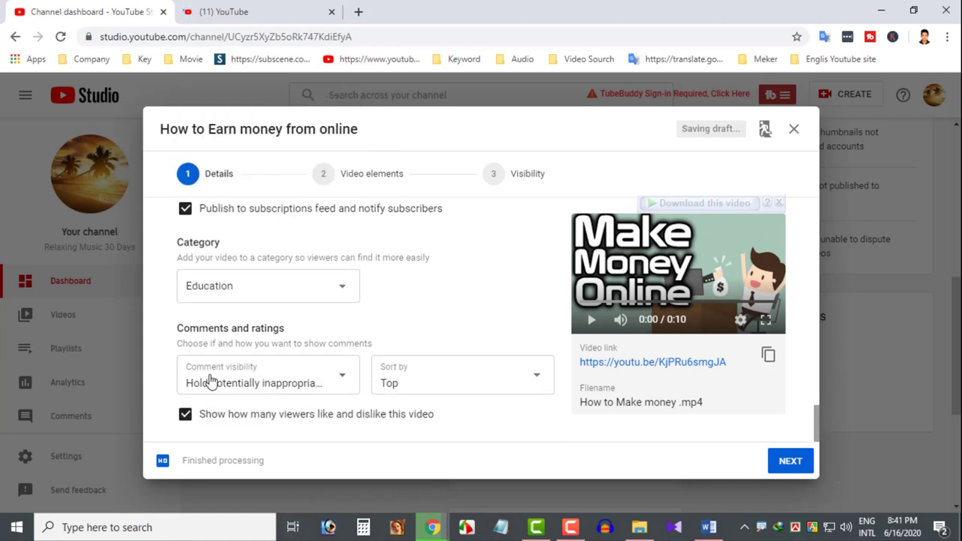
pyautogui.click(254, 369)
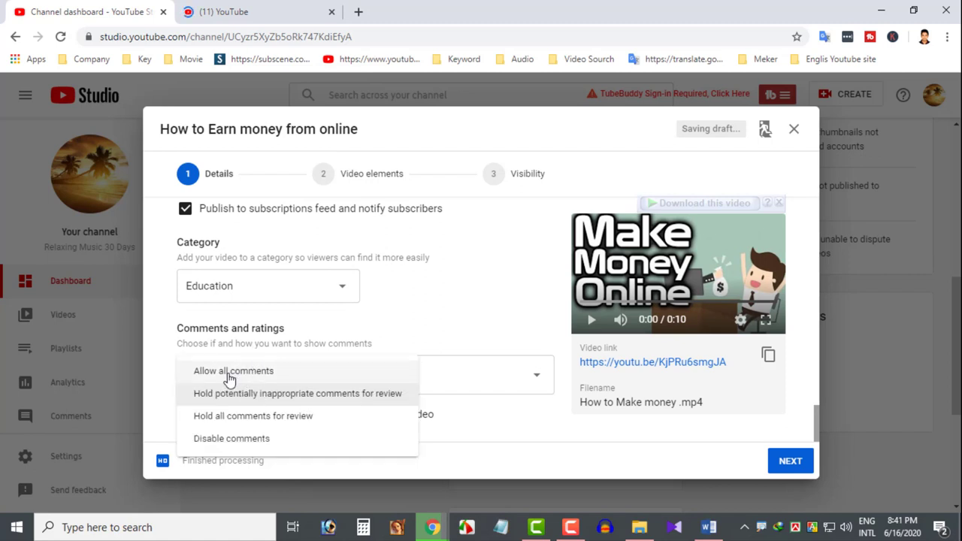
pyautogui.click(230, 373)
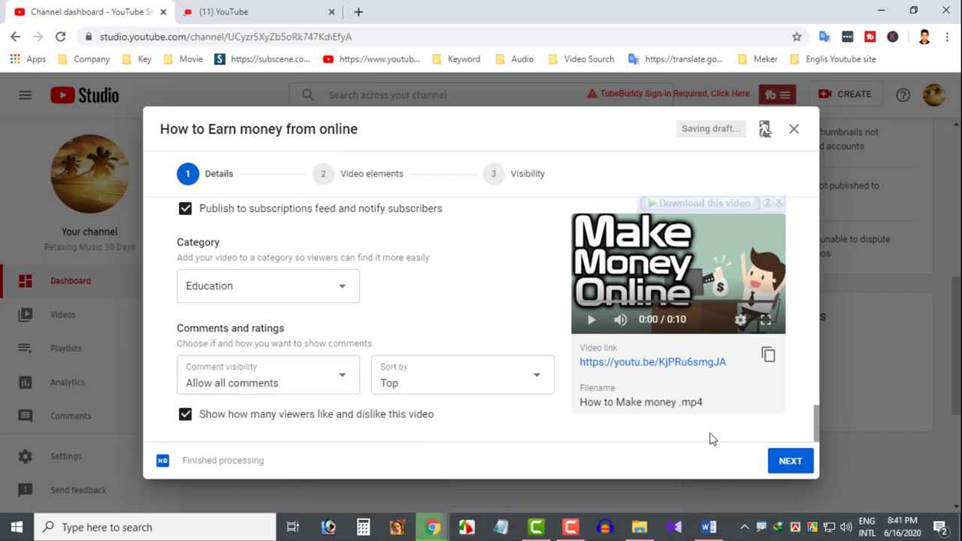
# Go through the video elements without adding any, and choose Public as the video's visibility after trying Unlisted.
pyautogui.click(383, 175)
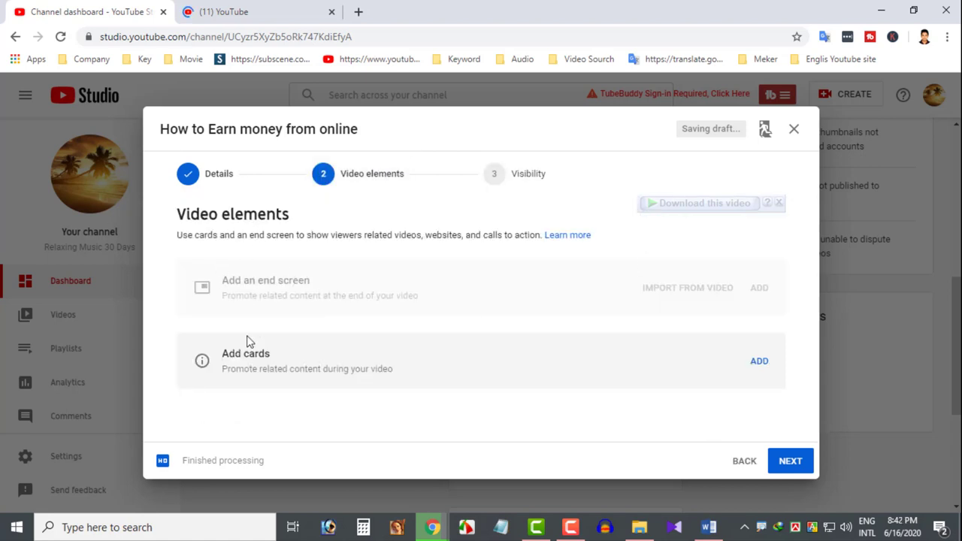
pyautogui.click(528, 187)
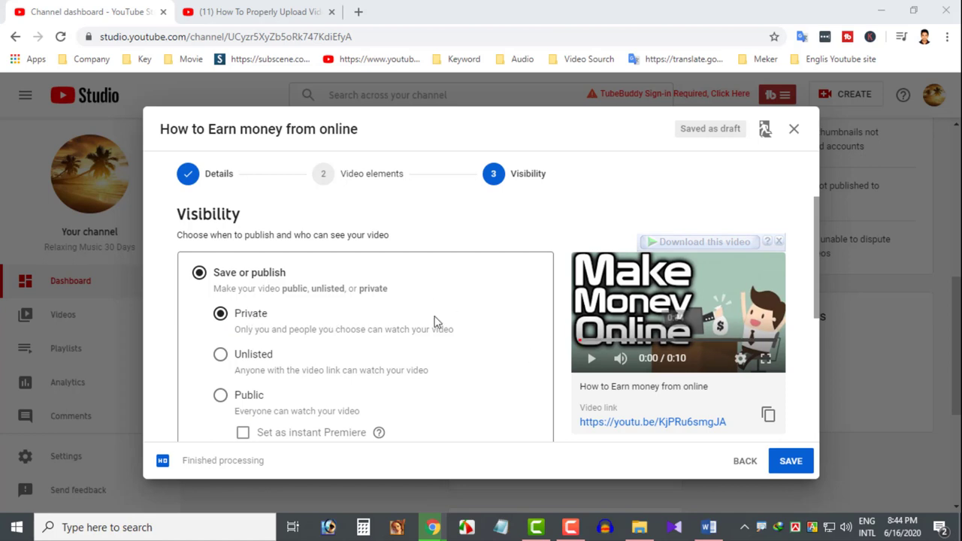
pyautogui.click(233, 364)
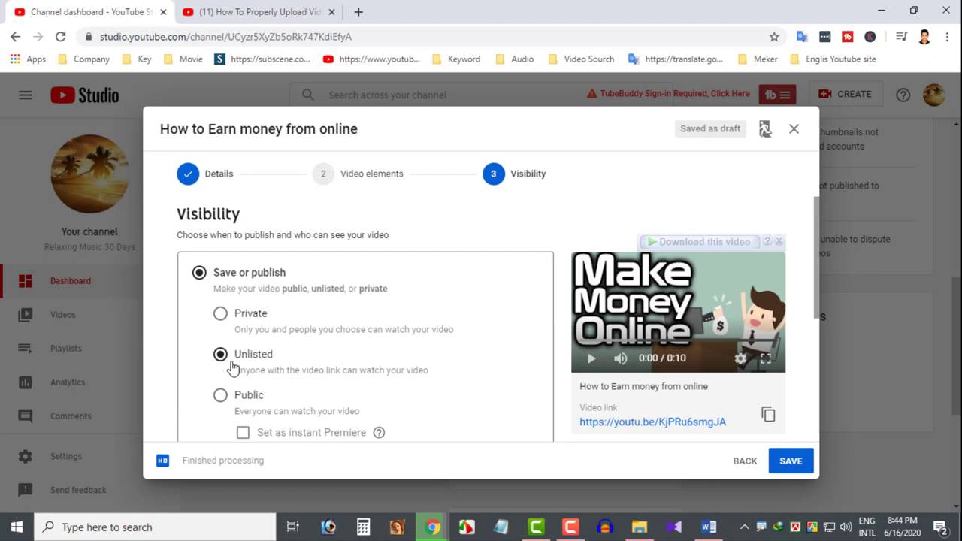
pyautogui.click(233, 400)
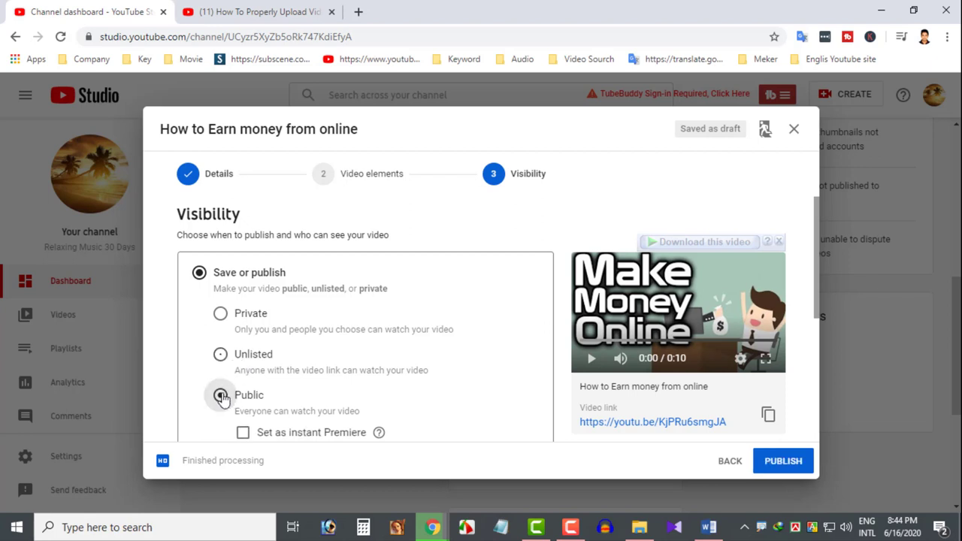
# Try scheduling the video to go public on Jun 19, 2020 at 12:45 AM.
pyautogui.scroll(-1, 314, 335)
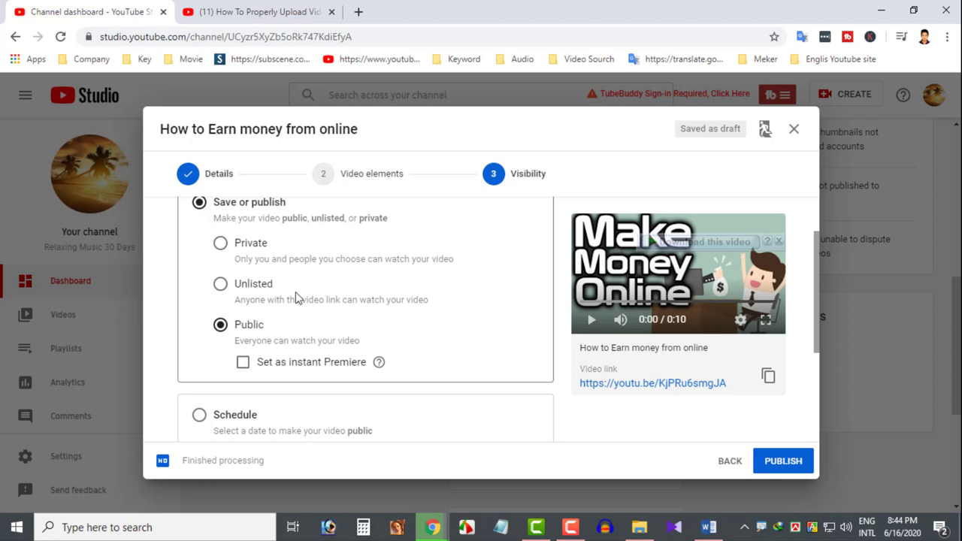
pyautogui.scroll(-1, 295, 299)
pyautogui.click(200, 344)
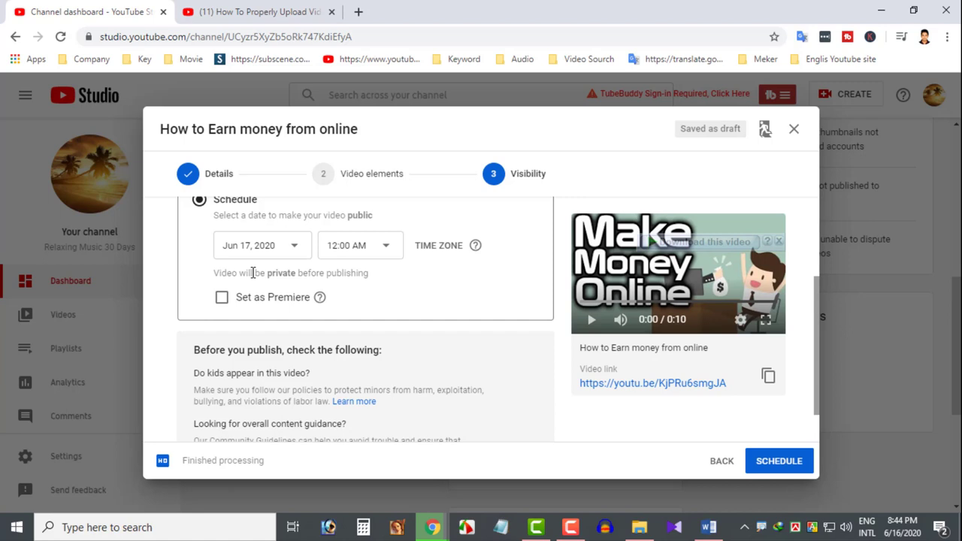
pyautogui.click(261, 247)
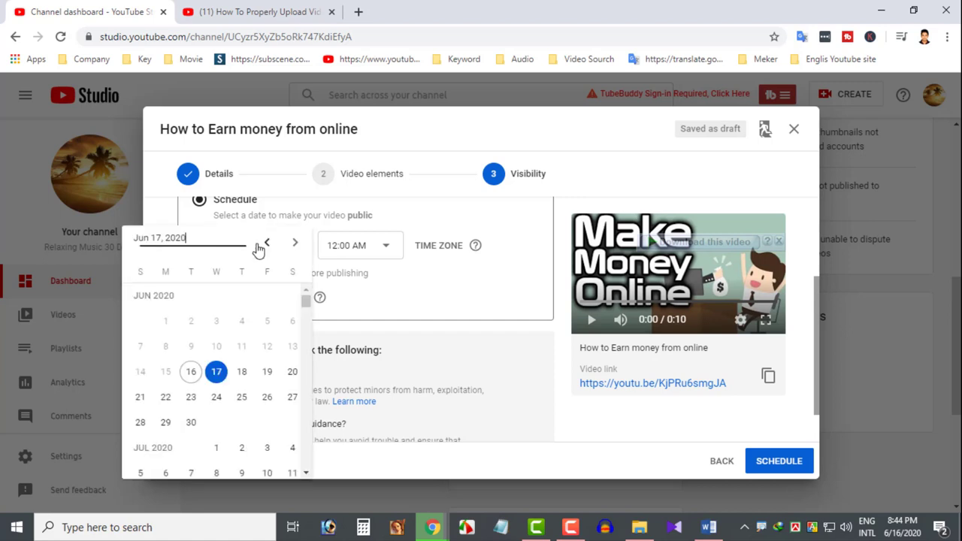
pyautogui.click(265, 375)
pyautogui.click(362, 254)
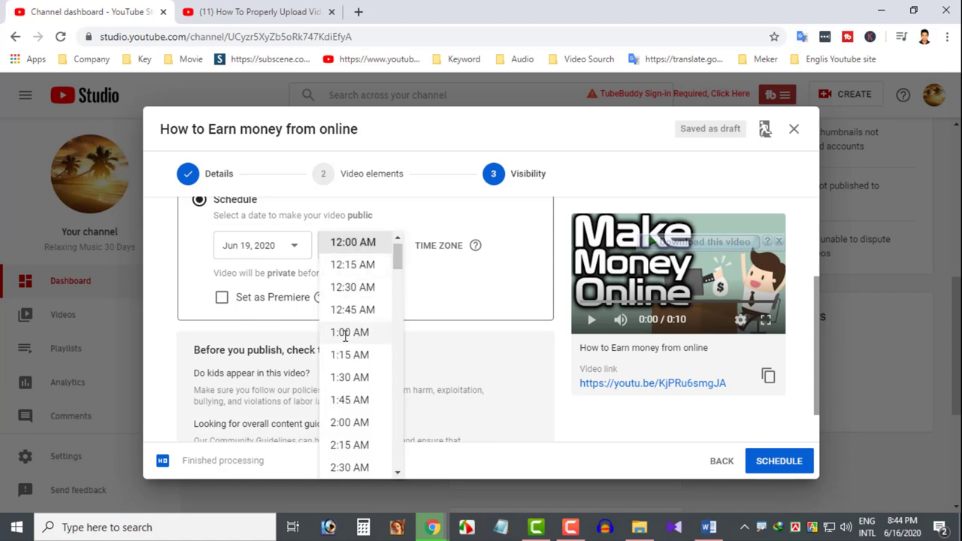
pyautogui.click(356, 310)
# Switch from scheduling back to Save or publish with Public visibility, and publish the video.
pyautogui.scroll(1, 255, 286)
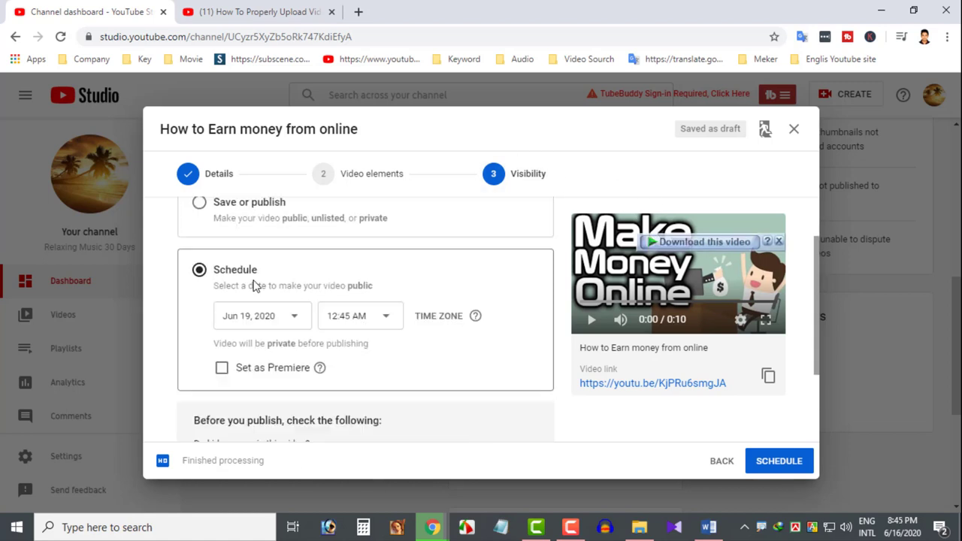
pyautogui.scroll(1, 265, 316)
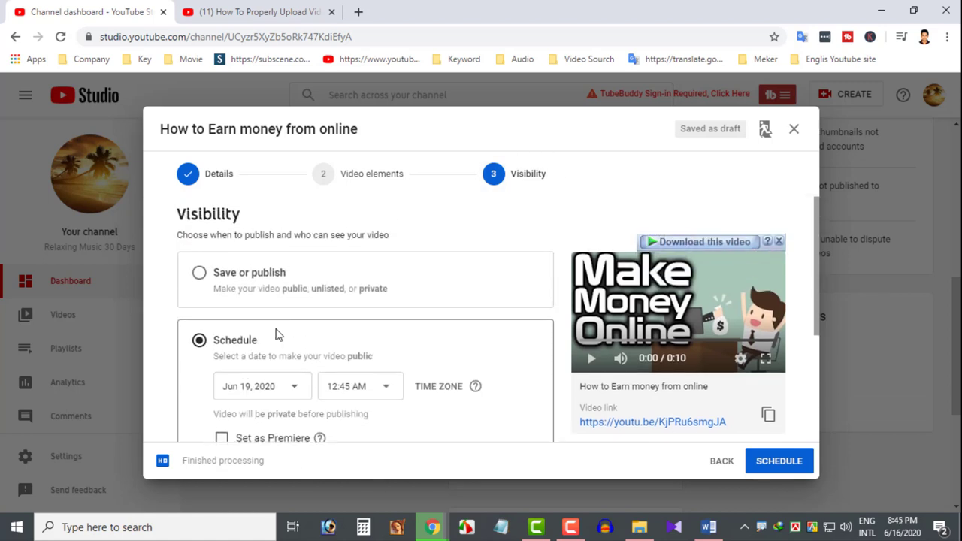
pyautogui.click(214, 284)
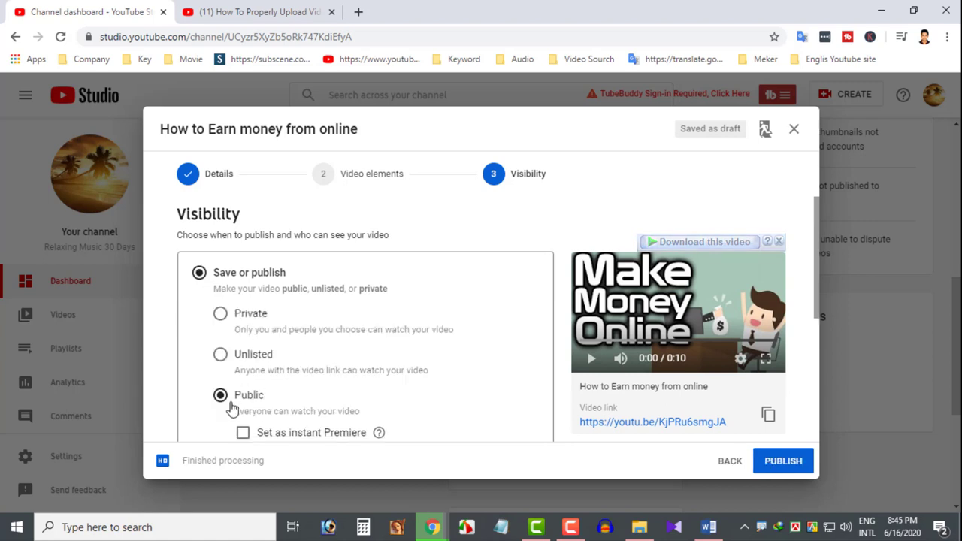
pyautogui.scroll(-2, 267, 361)
pyautogui.scroll(-2, 273, 349)
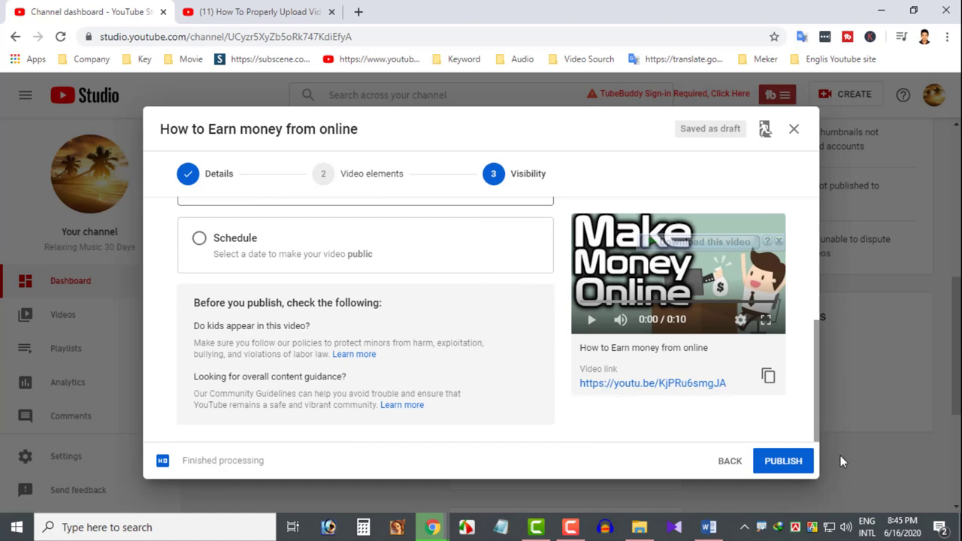
pyautogui.click(782, 472)
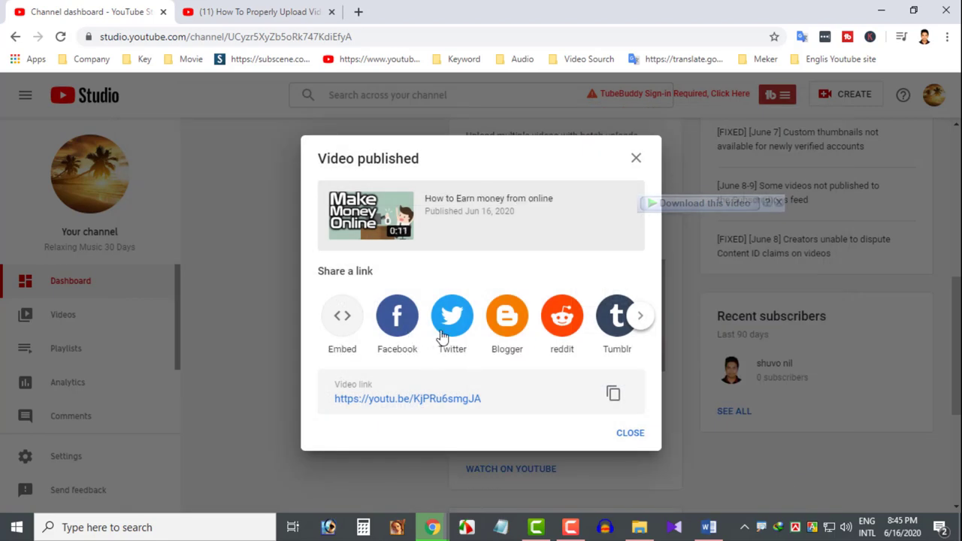
# Close the published-video dialog and open the channel's list of videos.
pyautogui.click(630, 437)
pyautogui.click(61, 326)
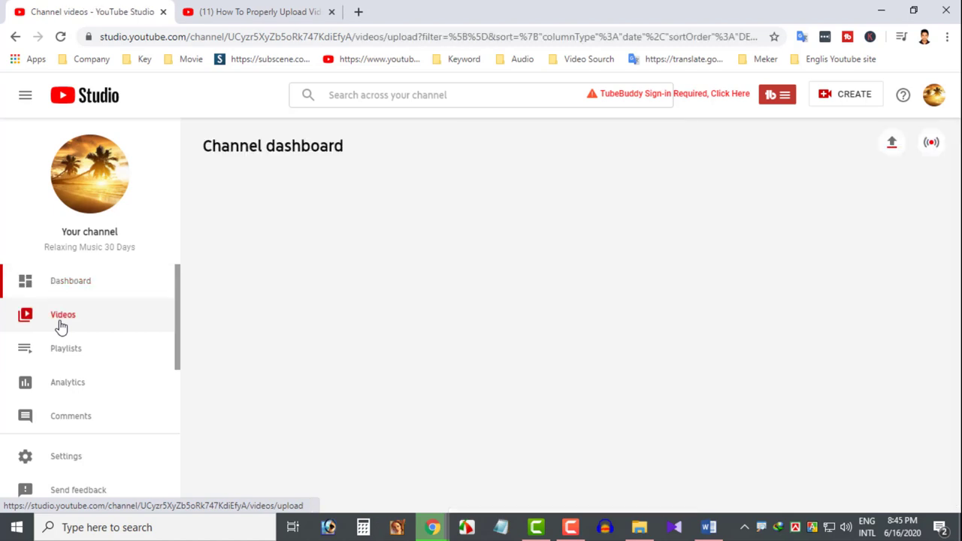